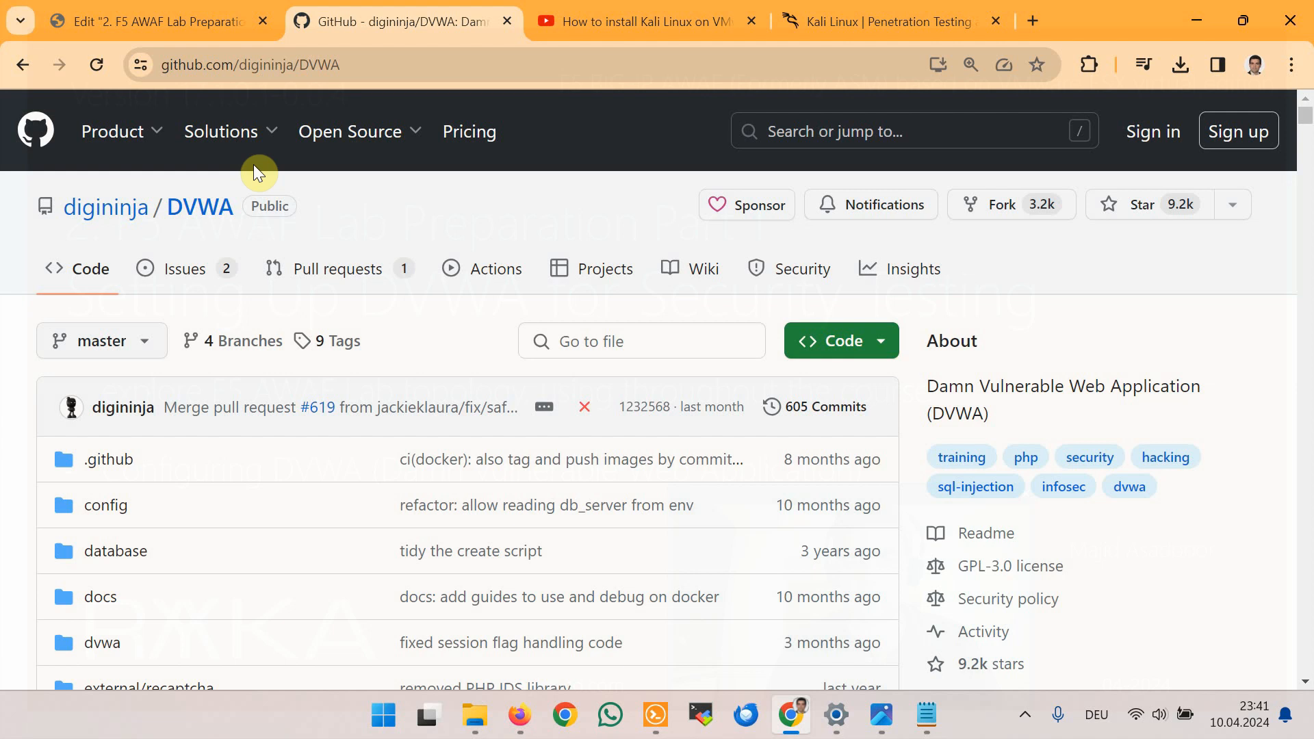
pyautogui.scroll(-3, 231, 208)
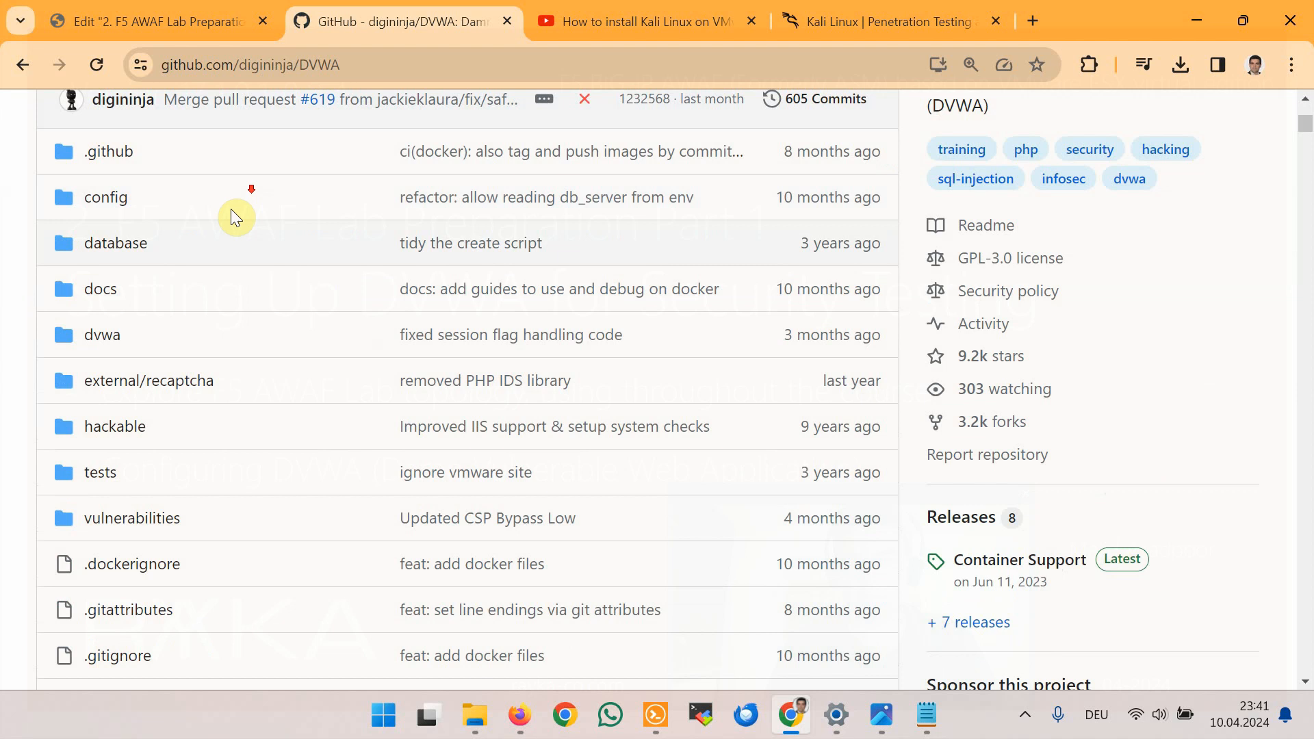
pyautogui.scroll(-4, 409, 353)
pyautogui.scroll(-2, 392, 332)
pyautogui.scroll(-5, 391, 339)
pyautogui.scroll(-5, 393, 346)
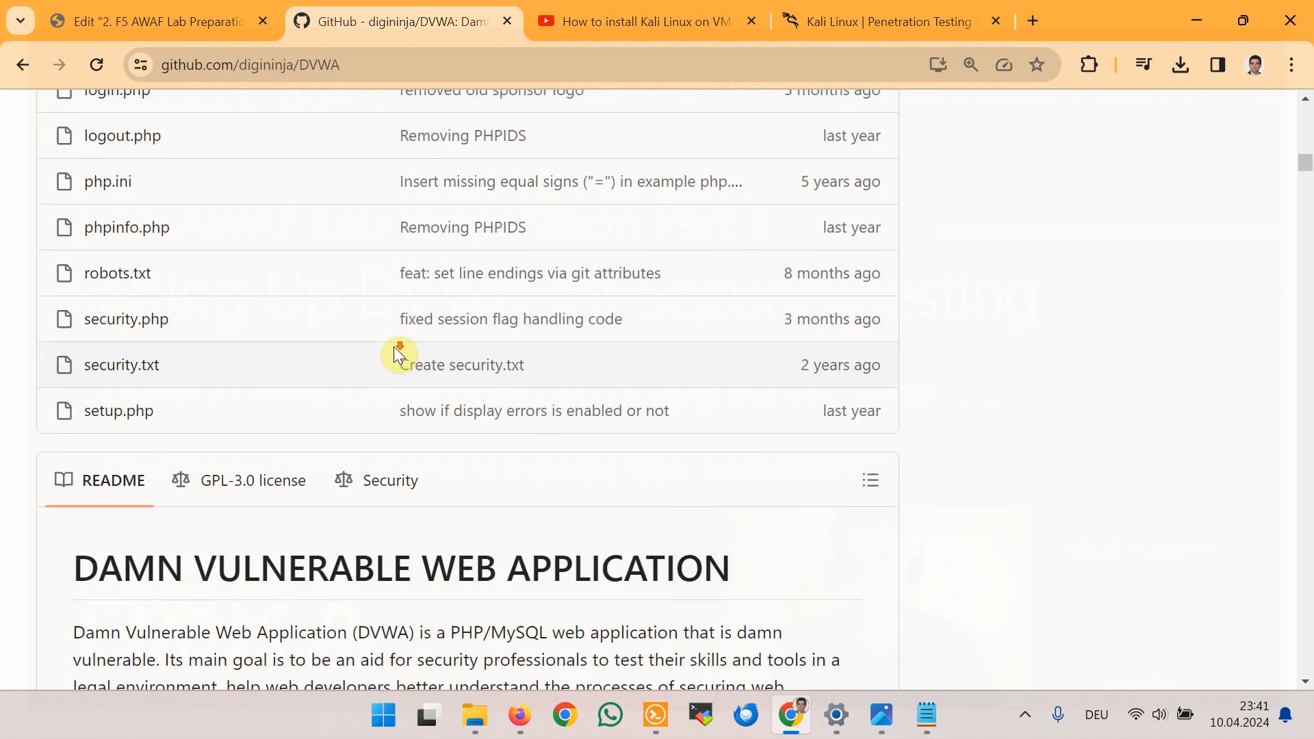
pyautogui.scroll(-5, 393, 346)
pyautogui.scroll(-10, 415, 373)
pyautogui.scroll(-10, 416, 373)
pyautogui.scroll(-1, 421, 369)
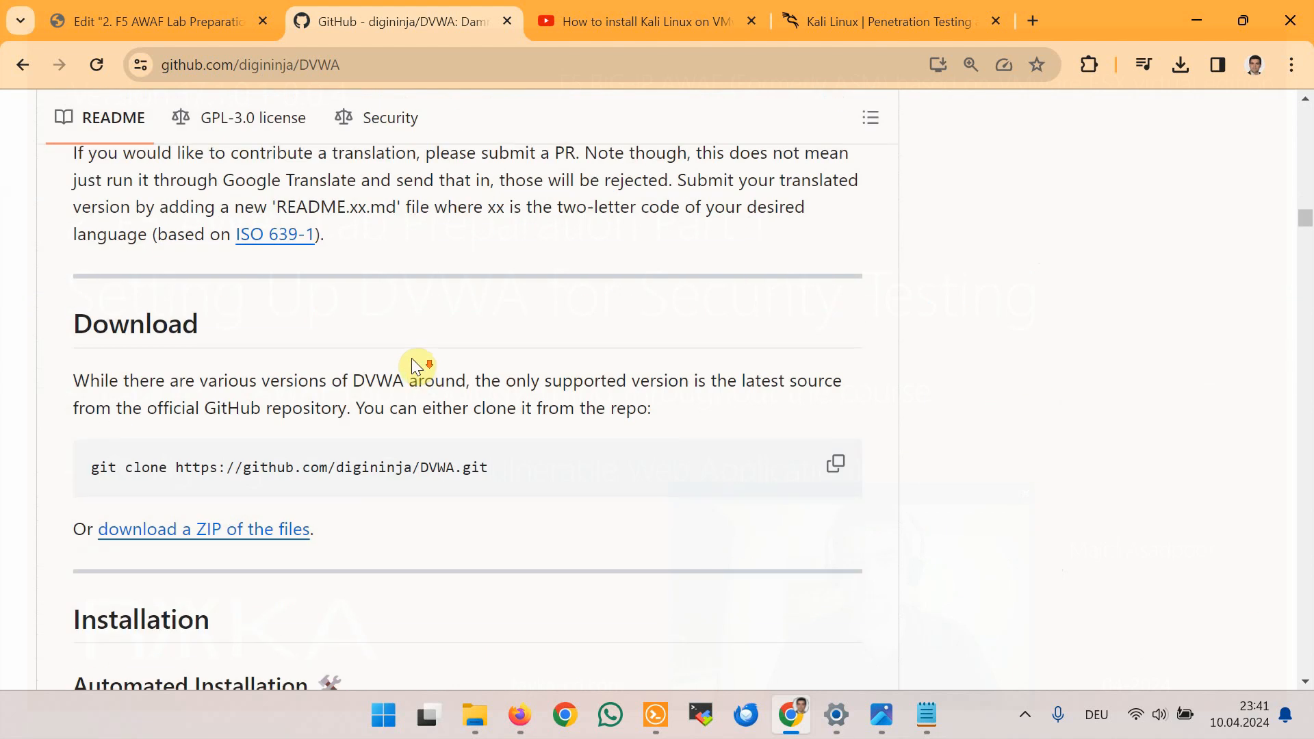
pyautogui.scroll(-3, 416, 364)
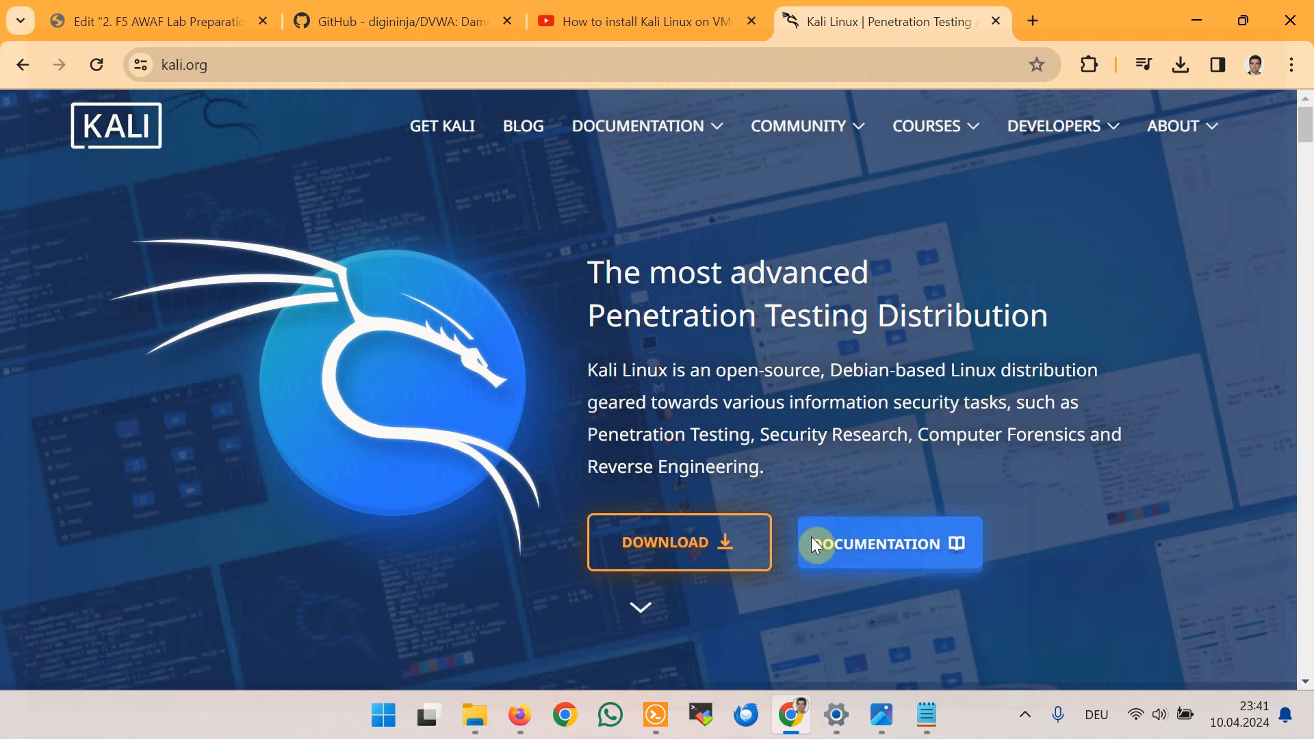
# Browse Kali's pre-built virtual machine images, then go to the installer image downloads.
pyautogui.click(705, 555)
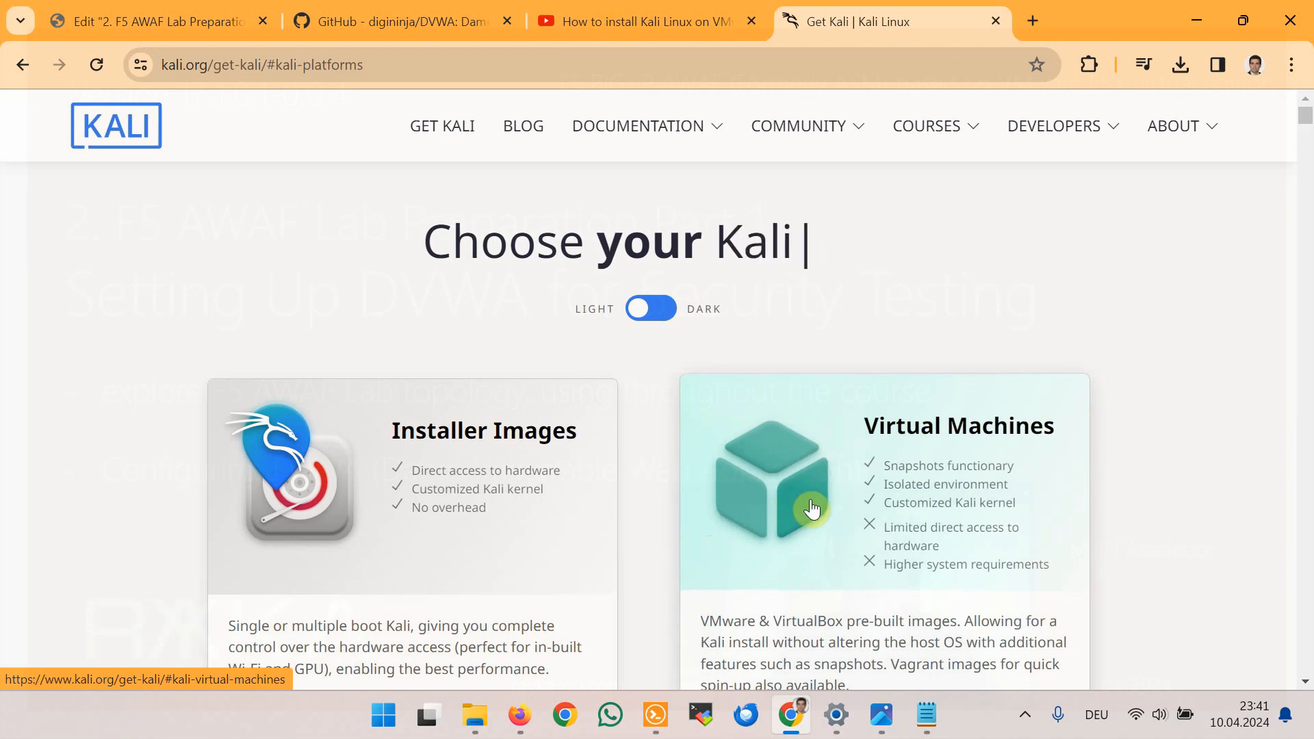
pyautogui.scroll(-1, 811, 508)
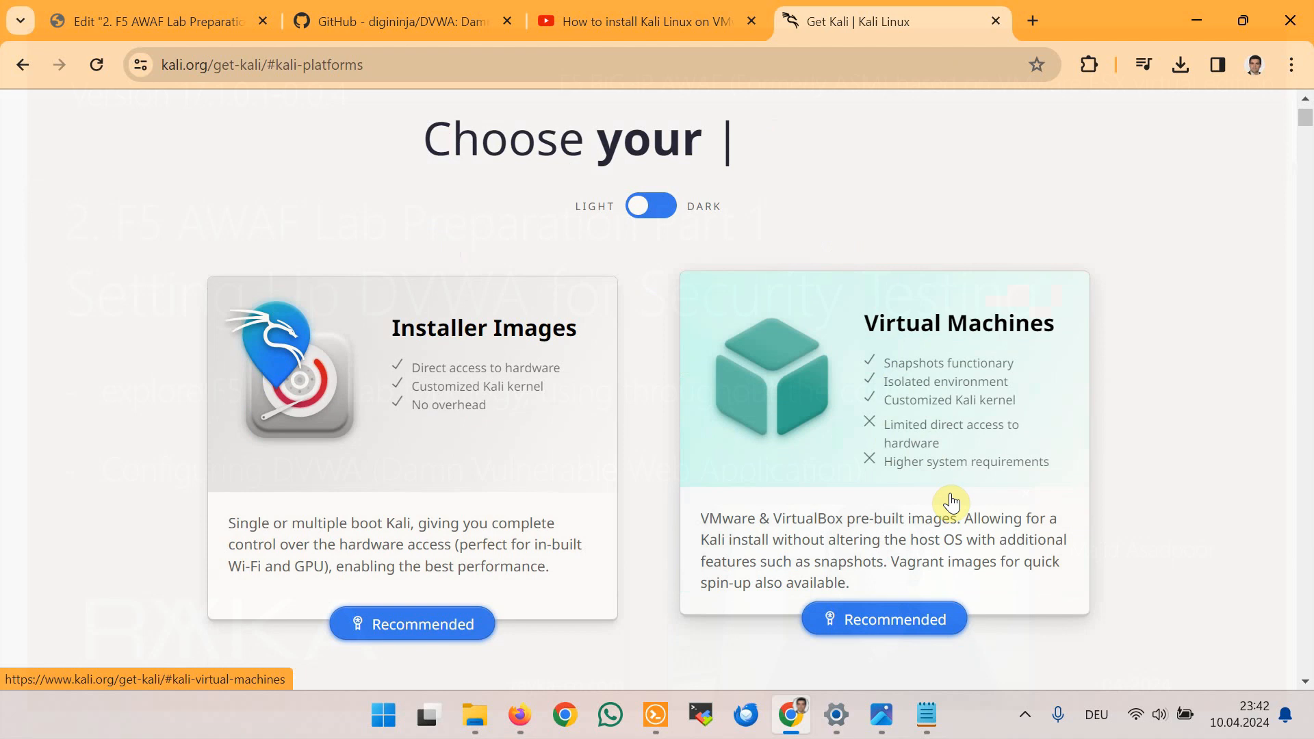
pyautogui.click(913, 628)
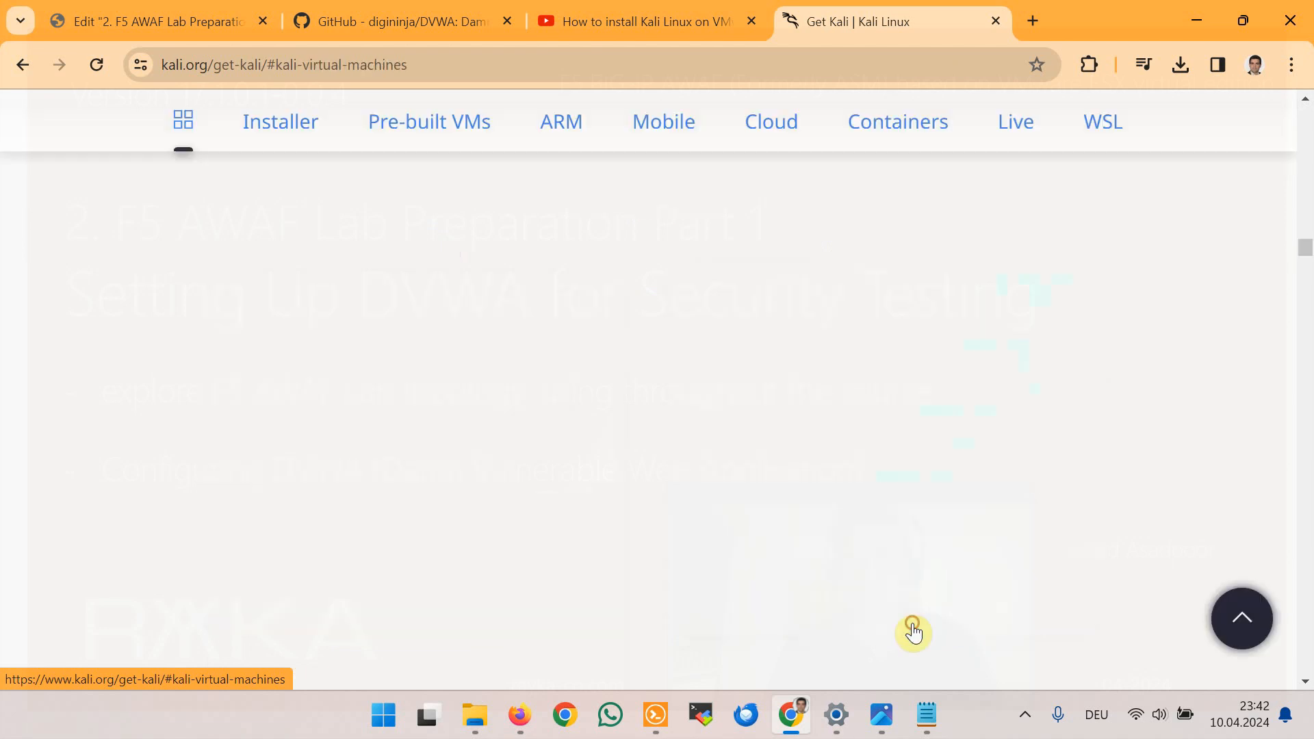
pyautogui.scroll(-1, 888, 419)
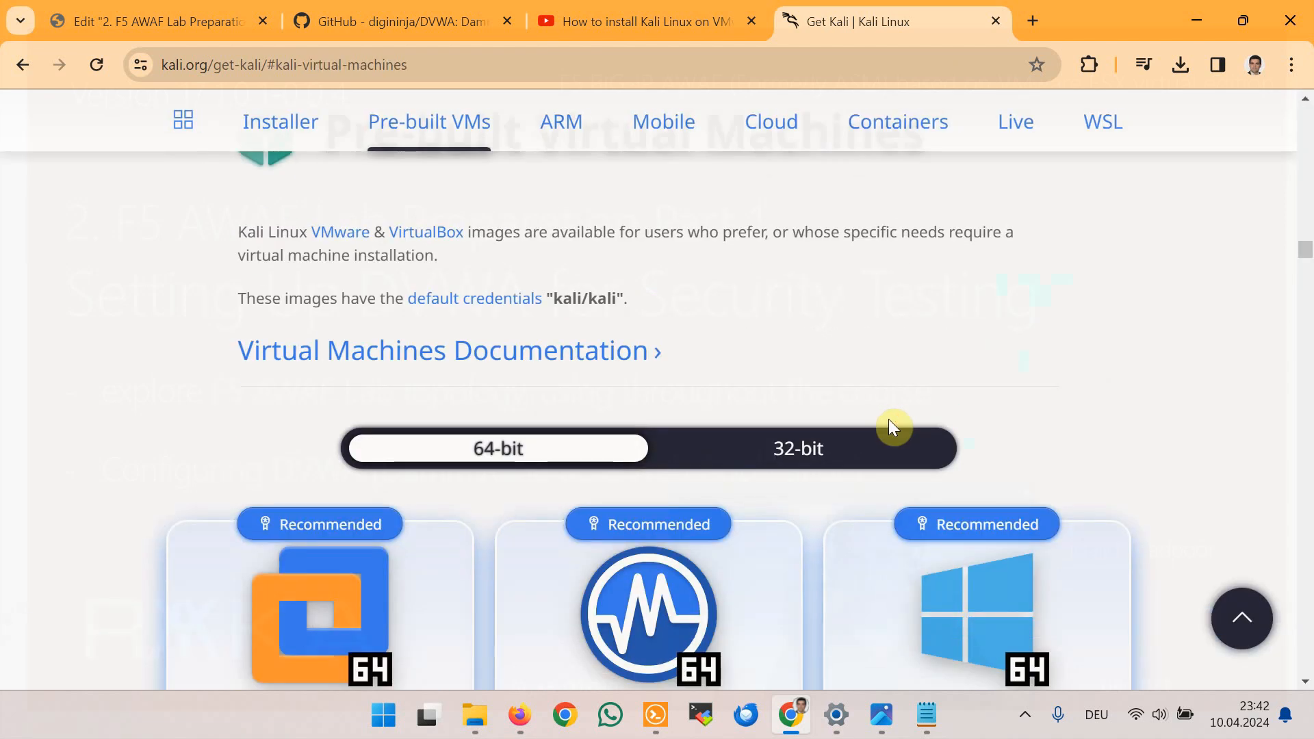
pyautogui.scroll(-1, 889, 421)
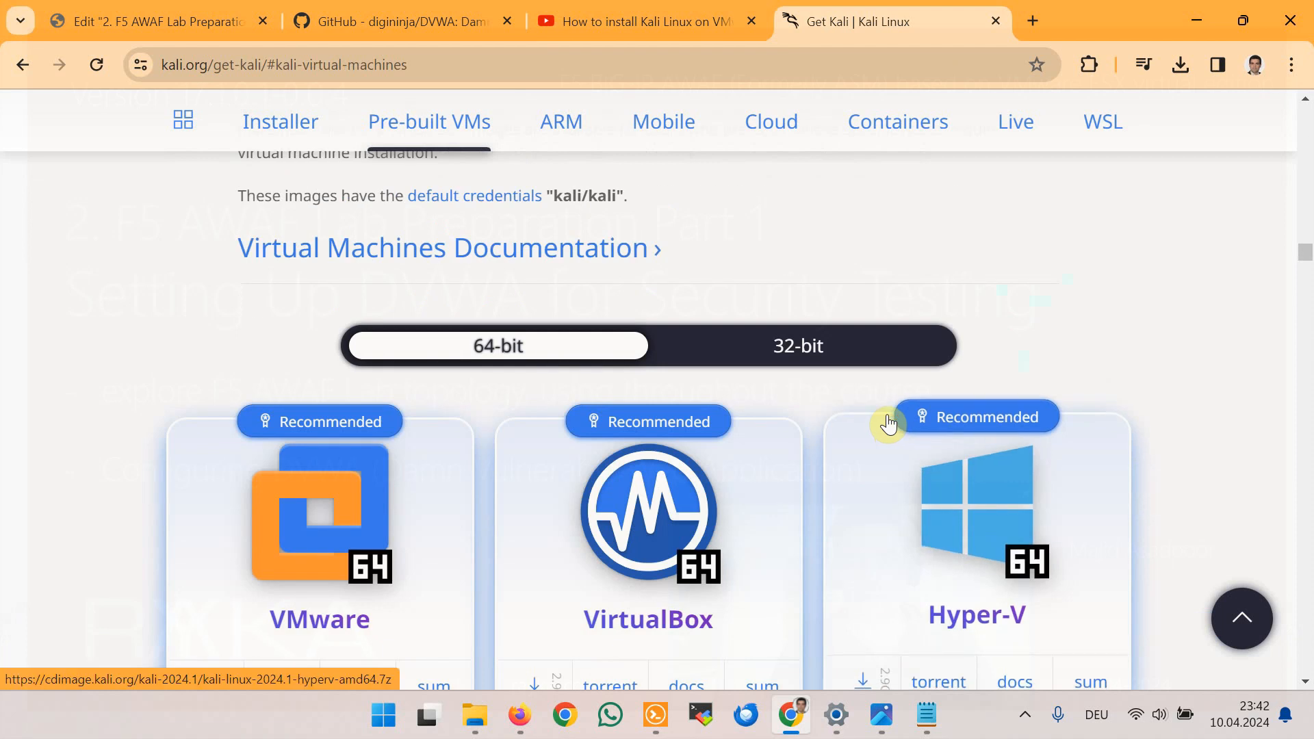
pyautogui.scroll(-1, 888, 424)
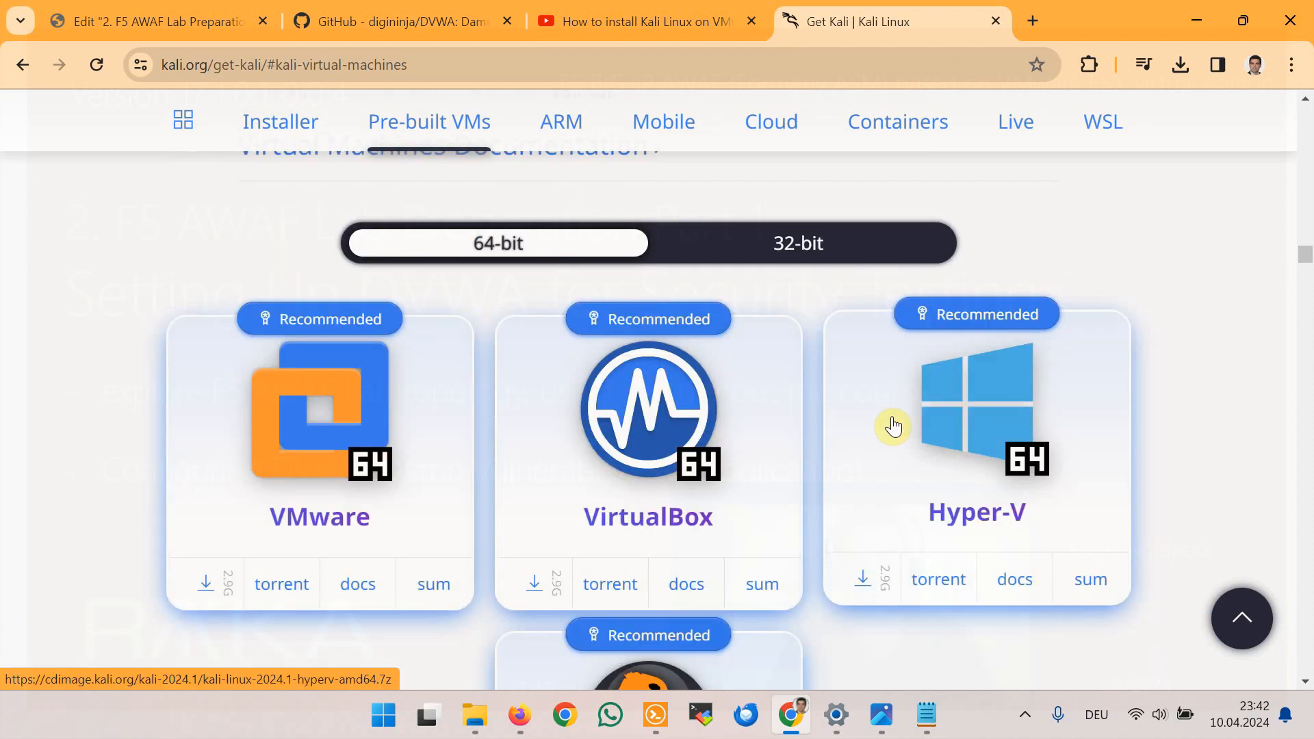
pyautogui.scroll(-1, 892, 425)
pyautogui.scroll(-1, 894, 426)
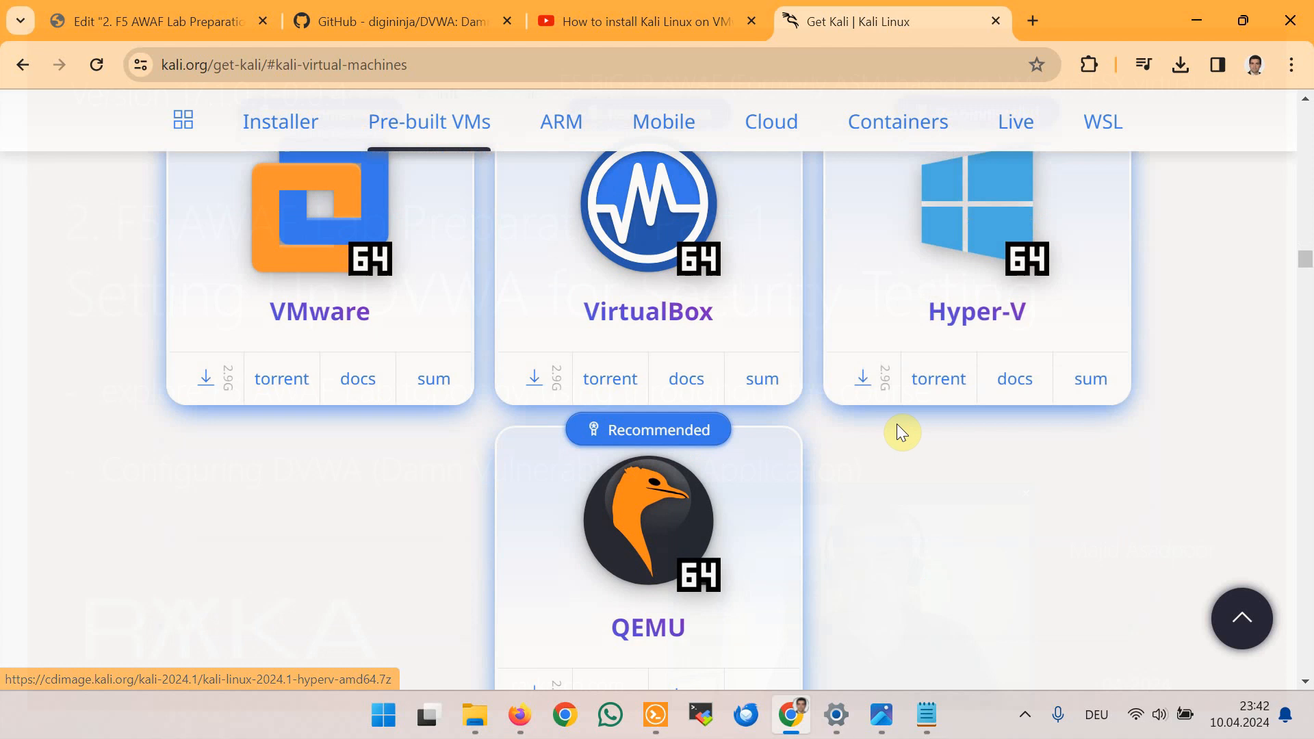
pyautogui.scroll(1, 894, 429)
pyautogui.click(21, 66)
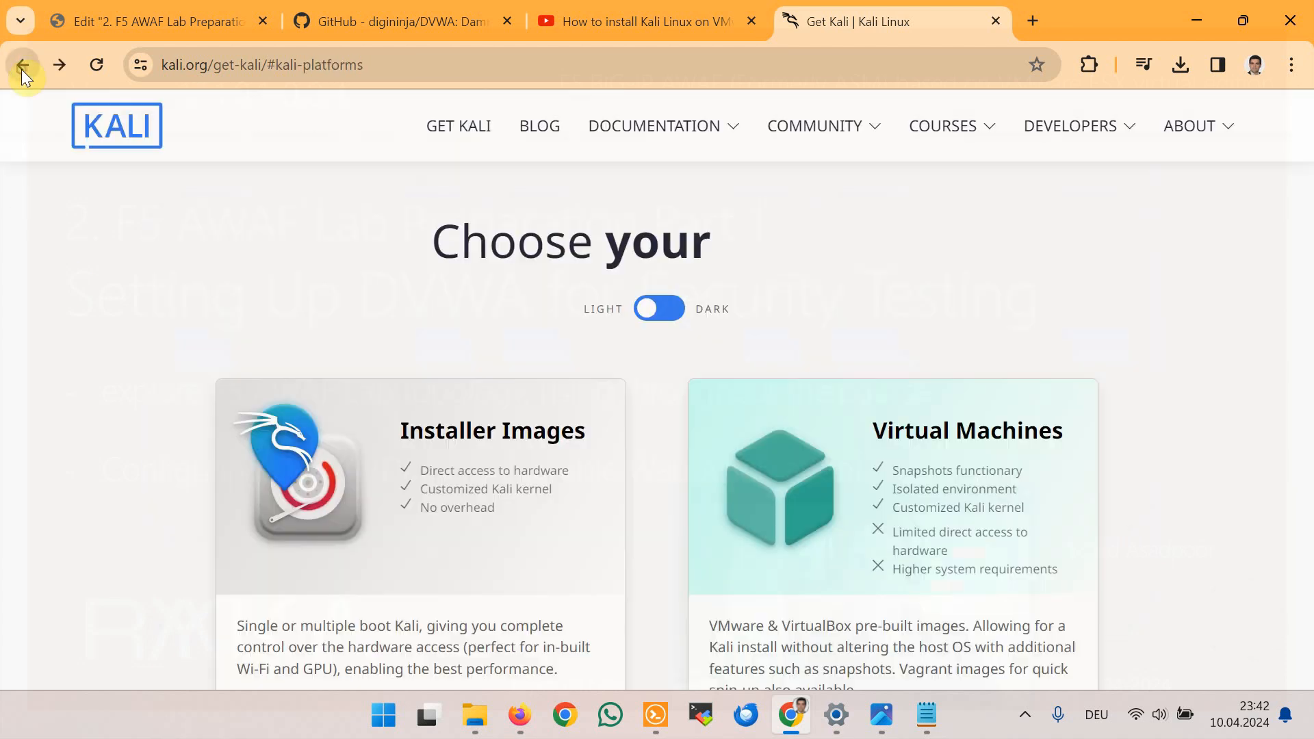
pyautogui.scroll(-2, 462, 399)
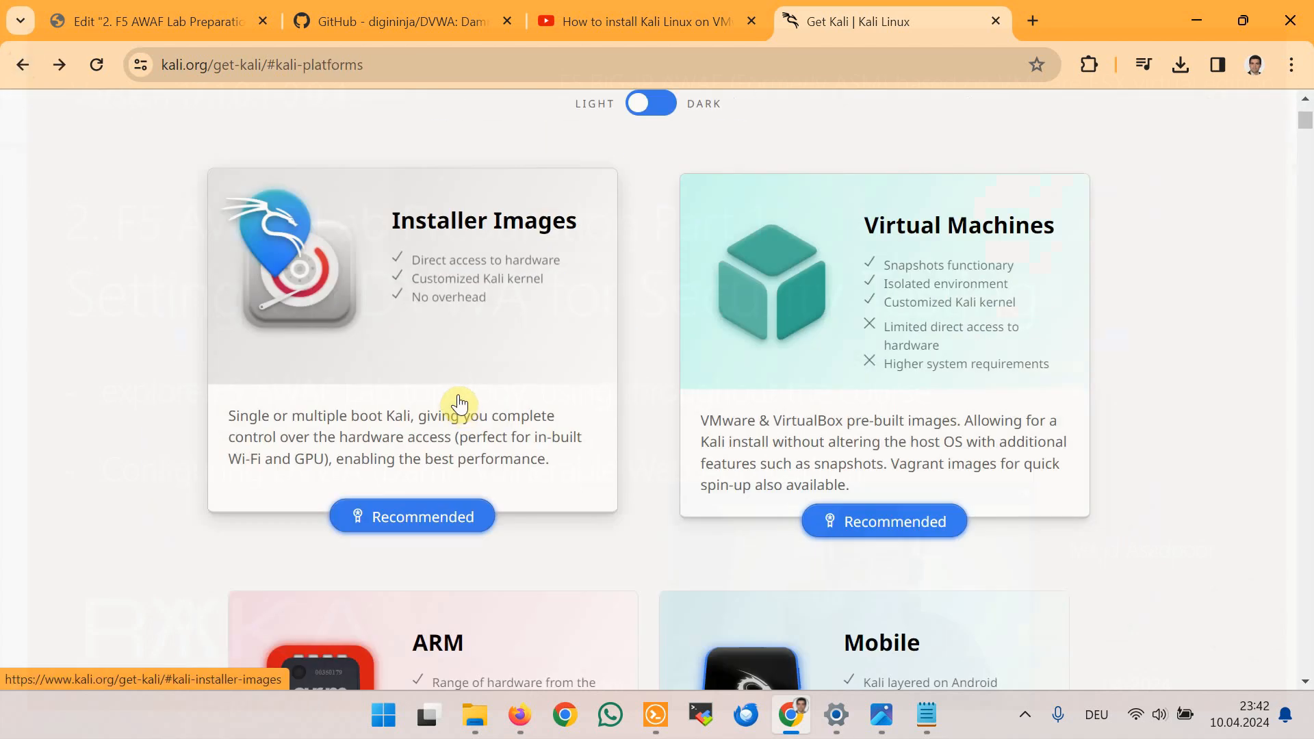
pyautogui.click(424, 516)
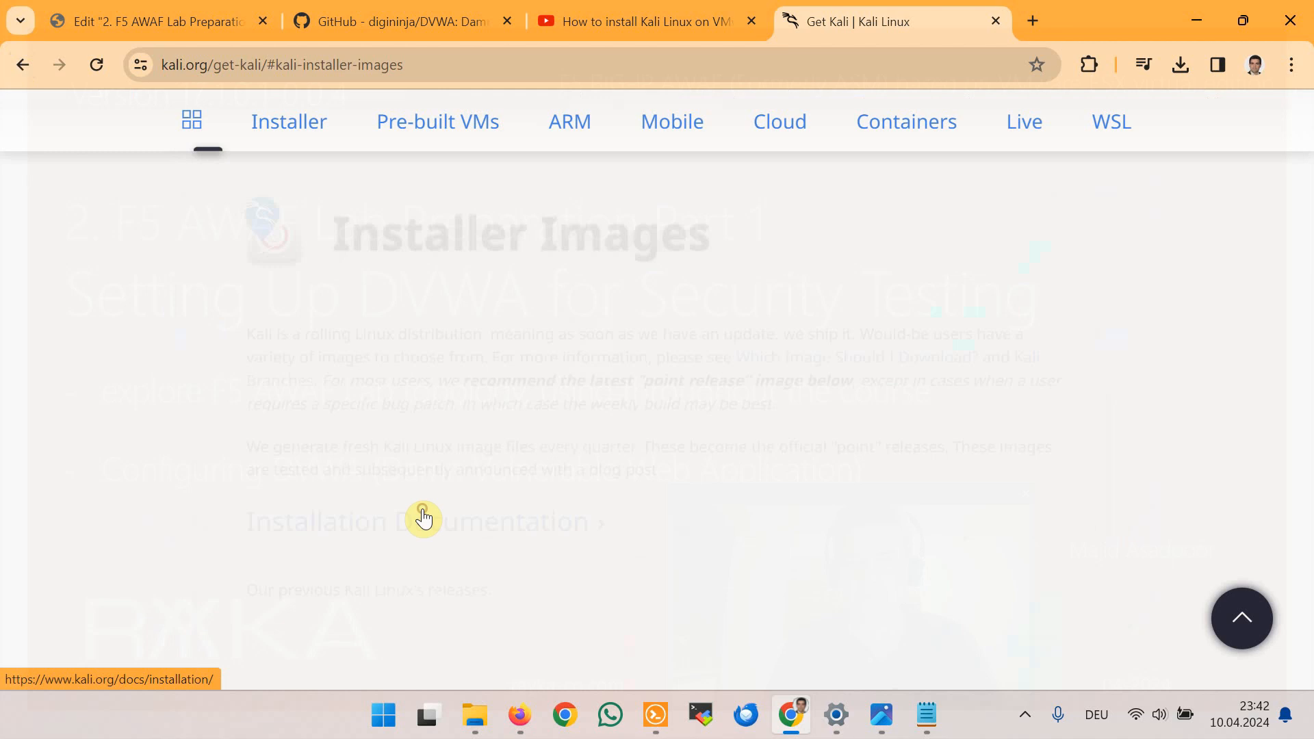
pyautogui.scroll(-3, 493, 385)
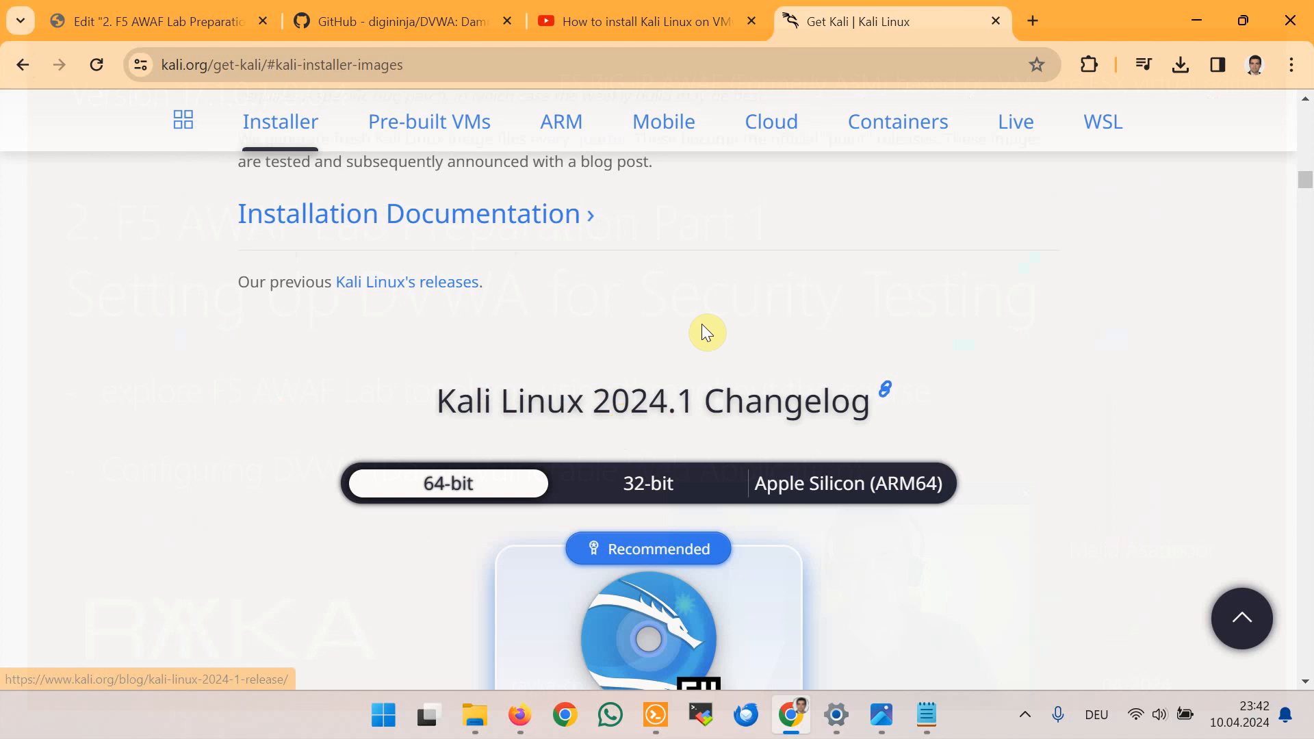
# Show the Kali-on-VMware video, then highlight 'apt install openssh-server' in the Notepad notes.
pyautogui.click(645, 23)
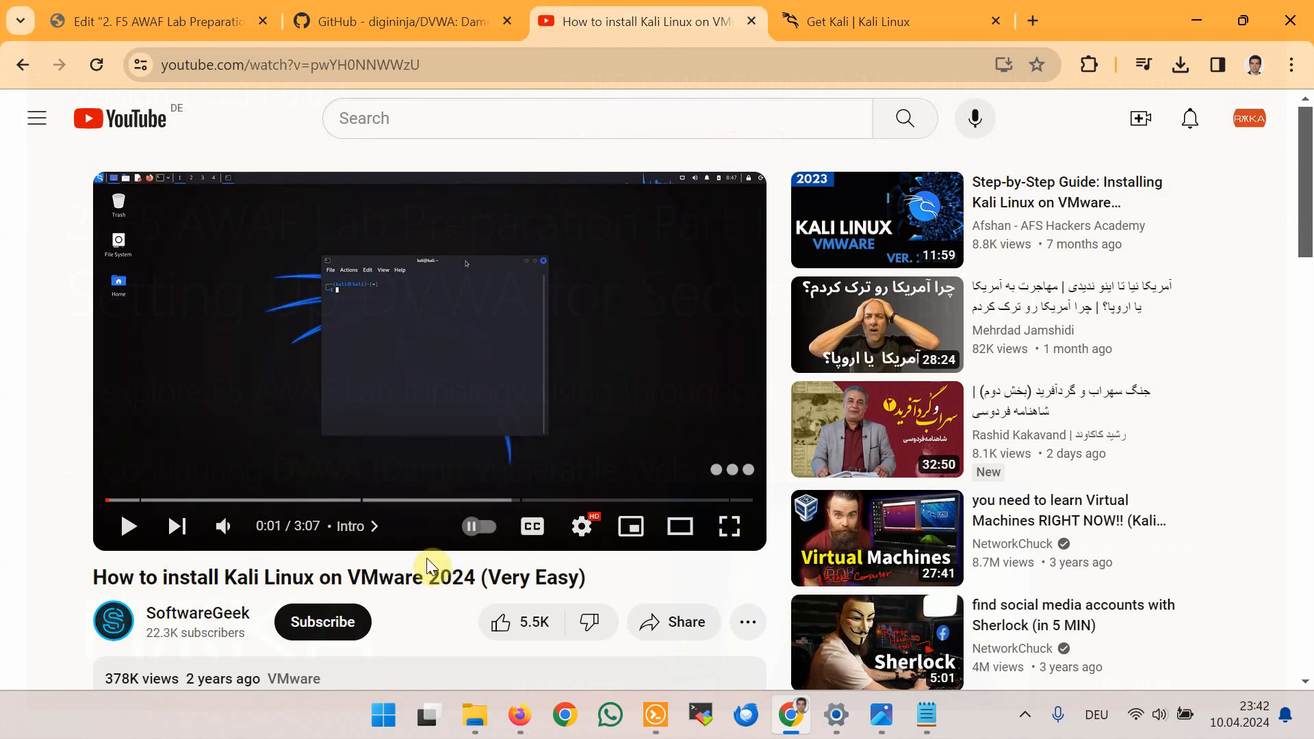
pyautogui.click(925, 715)
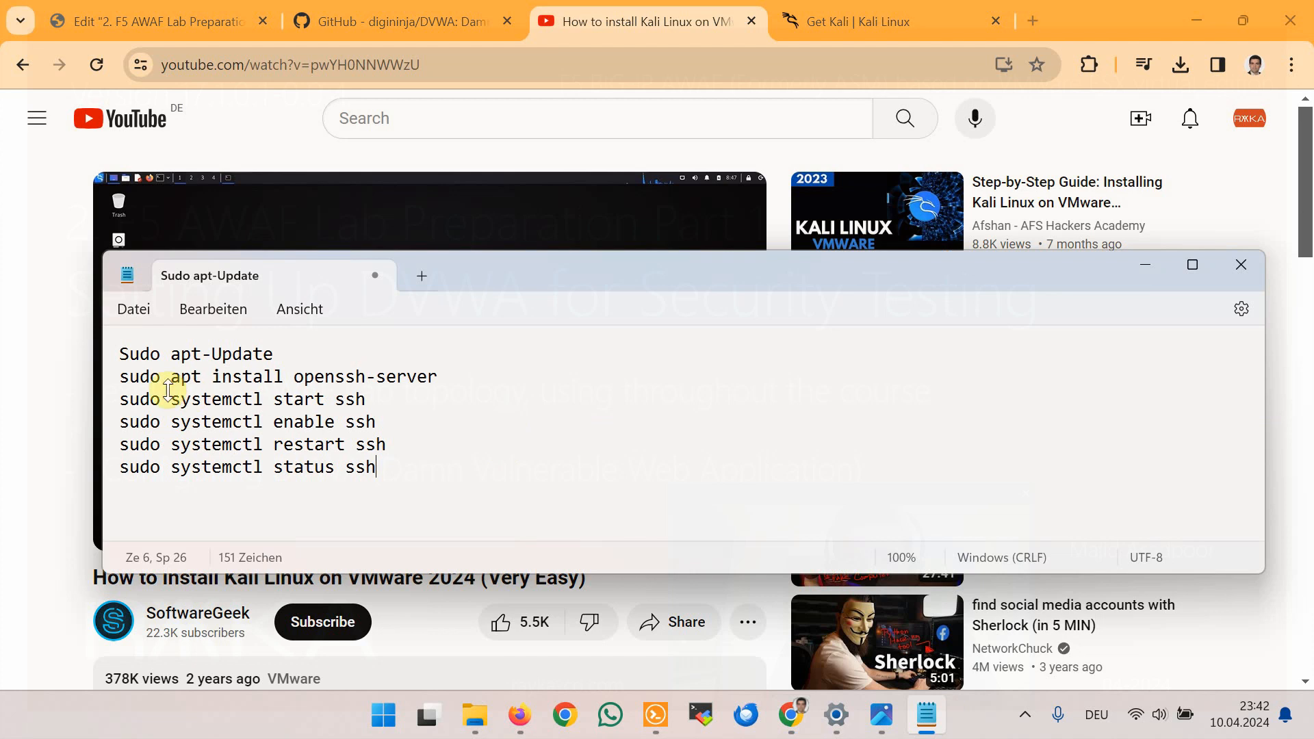
pyautogui.moveTo(171, 377); pyautogui.dragTo(435, 377)
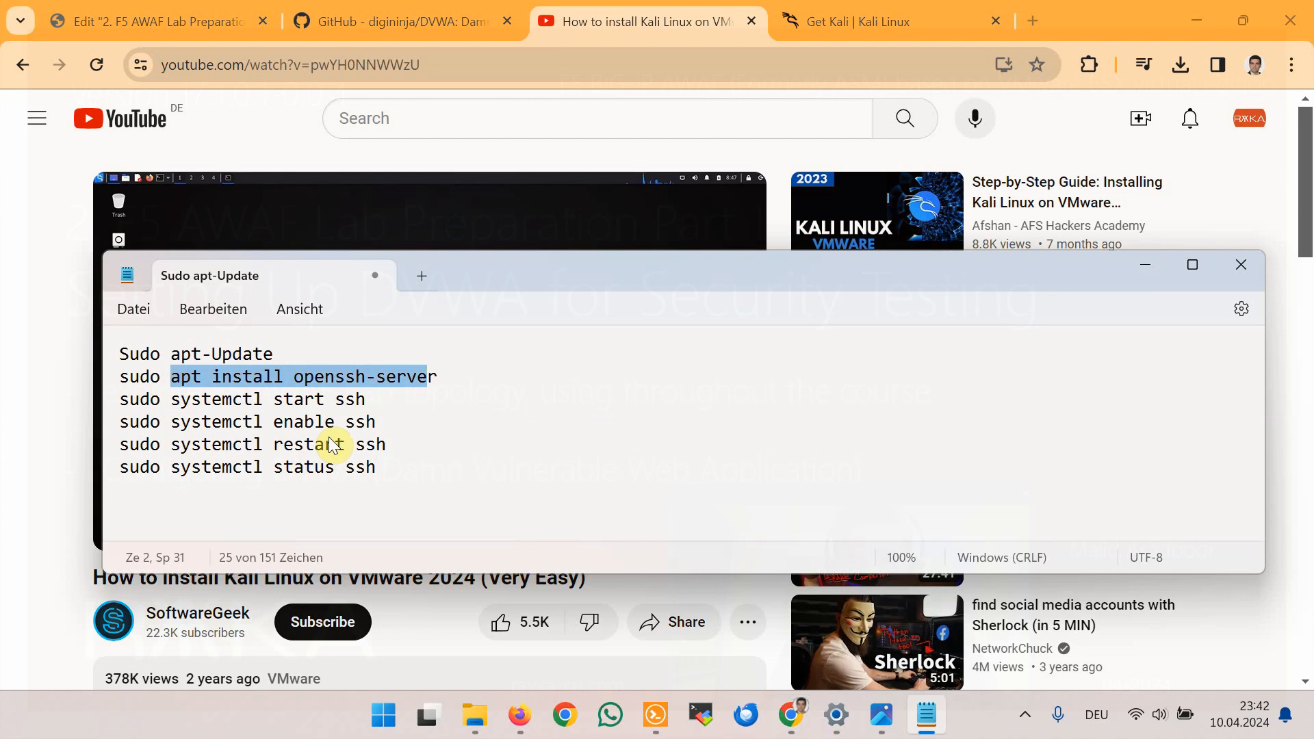
# Reconnect the dropped Solar-PuTTY Kali session, confirm the shell responds, and return to the DVWA README.
pyautogui.click(520, 715)
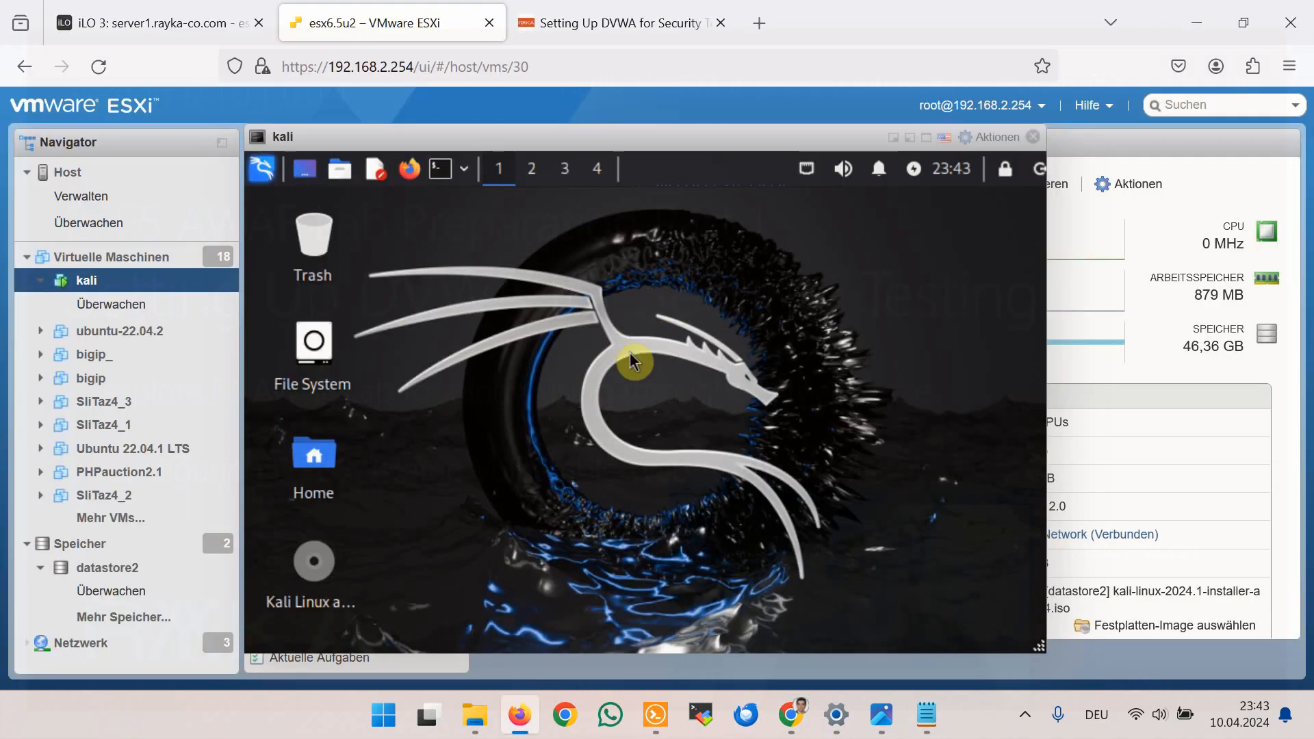
pyautogui.click(655, 714)
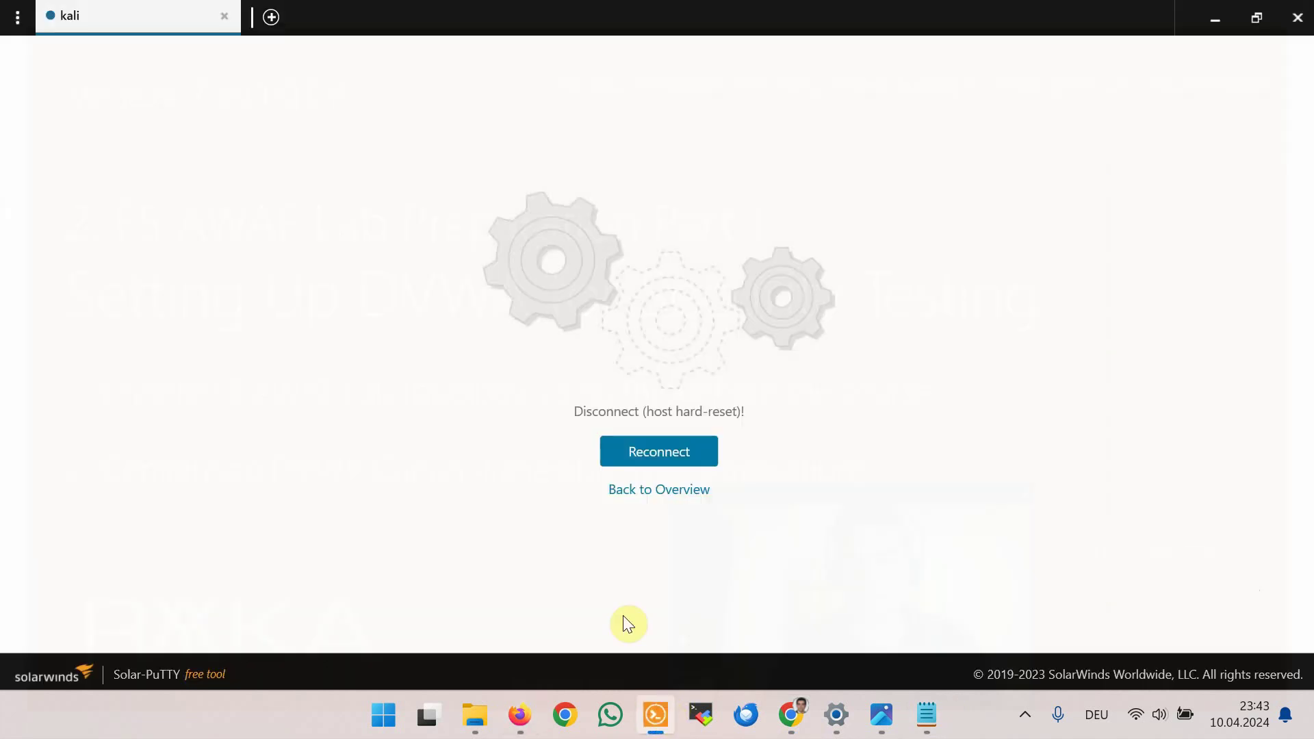
pyautogui.click(632, 455)
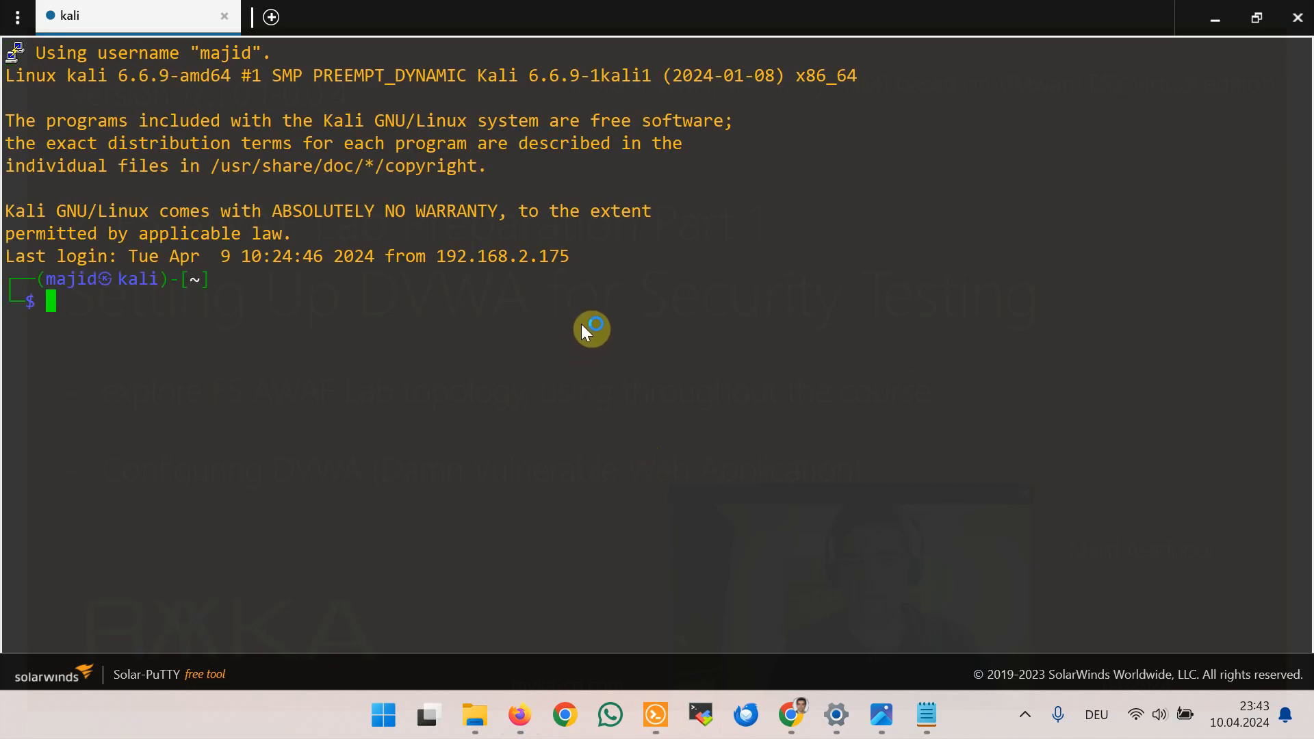
pyautogui.press('Return')
pyautogui.press('Return')
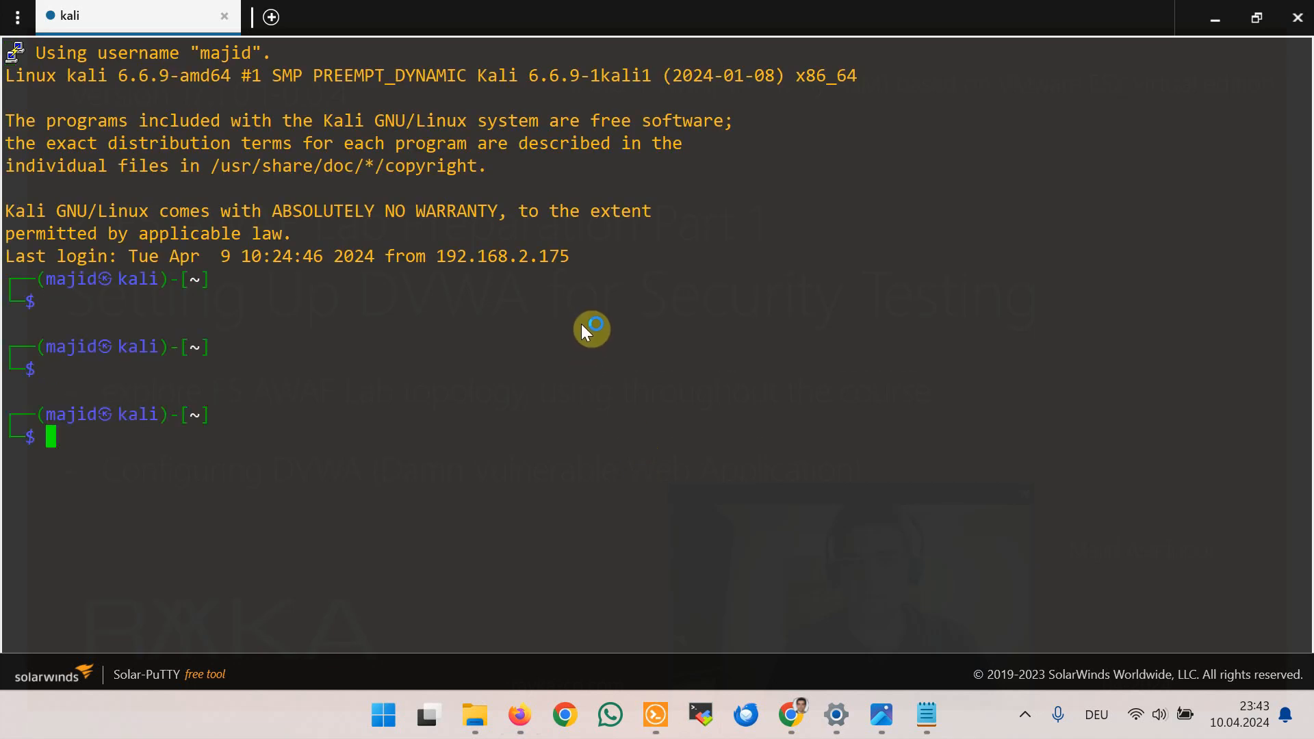
pyautogui.hotkey('alt', 'Tab')
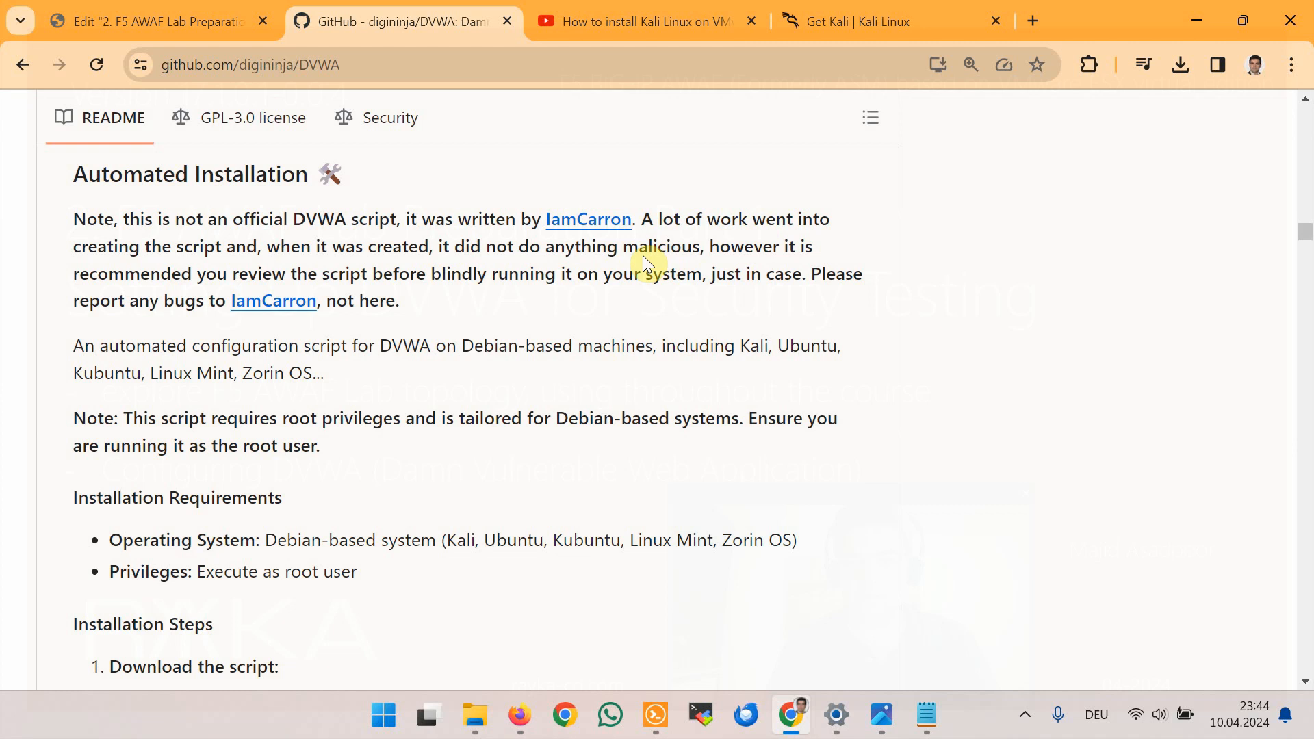
pyautogui.scroll(-5, 629, 209)
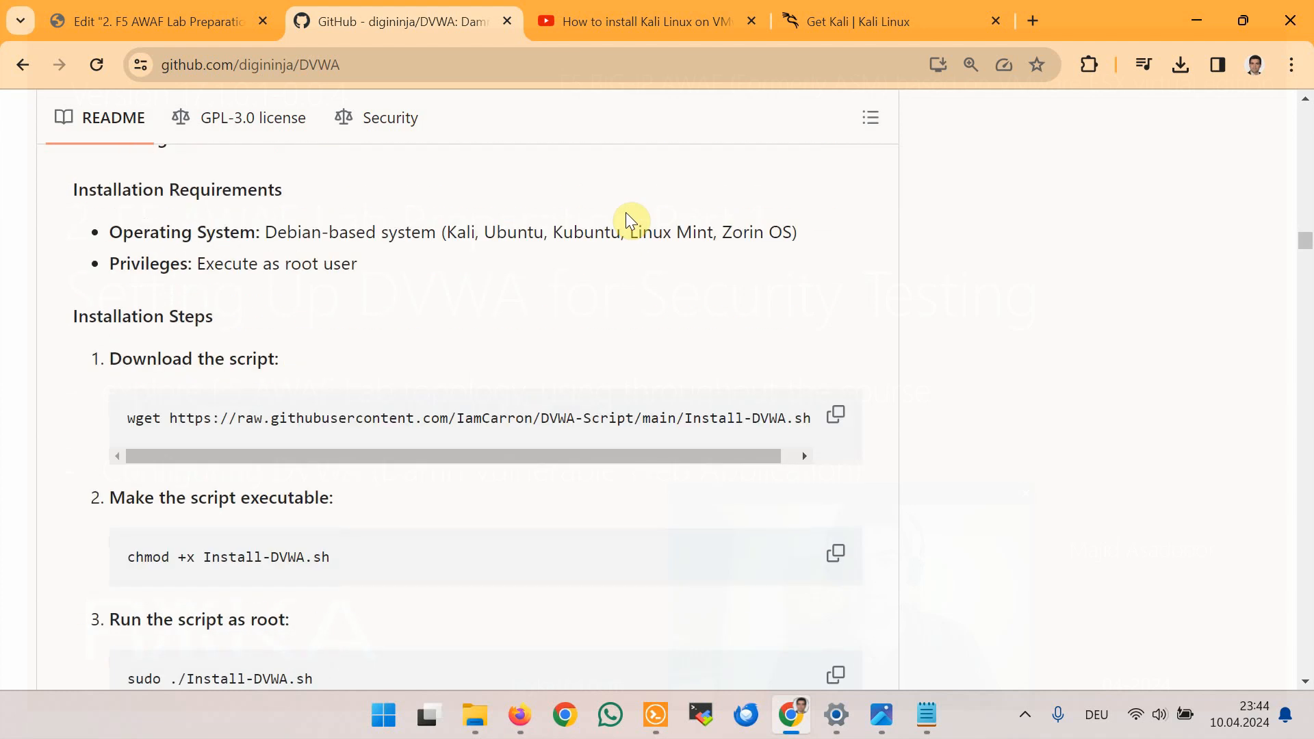
pyautogui.scroll(-2, 626, 213)
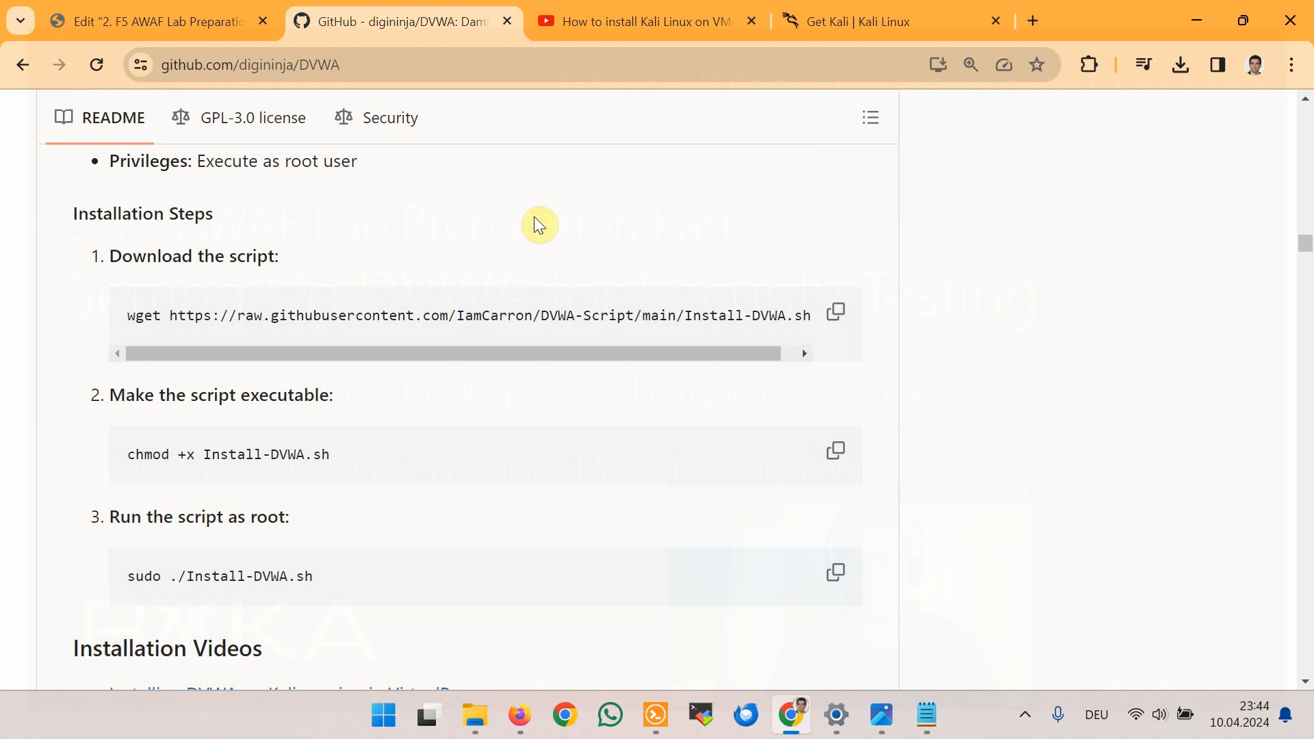
# Review the README's wget, chmod and sudo run commands for Install-DVWA.sh.
pyautogui.moveTo(229, 315); pyautogui.dragTo(365, 320)
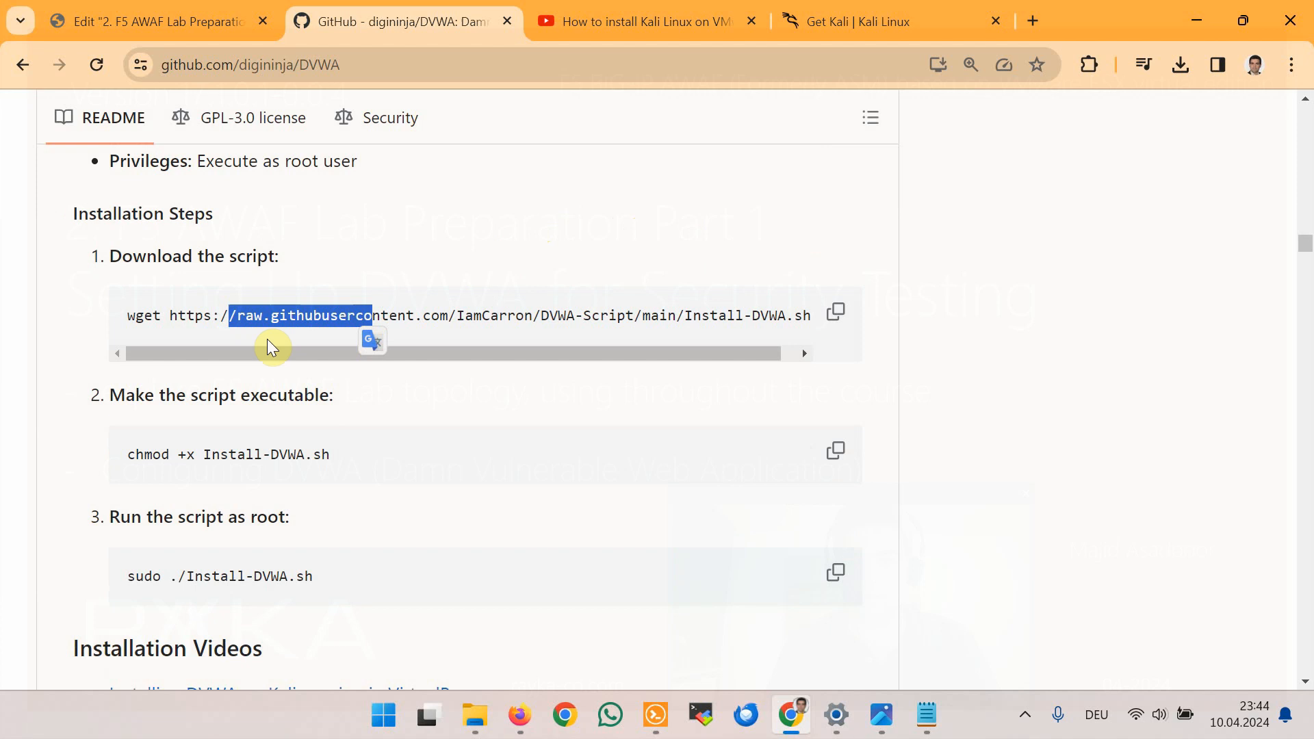
pyautogui.moveTo(127, 315); pyautogui.dragTo(159, 317)
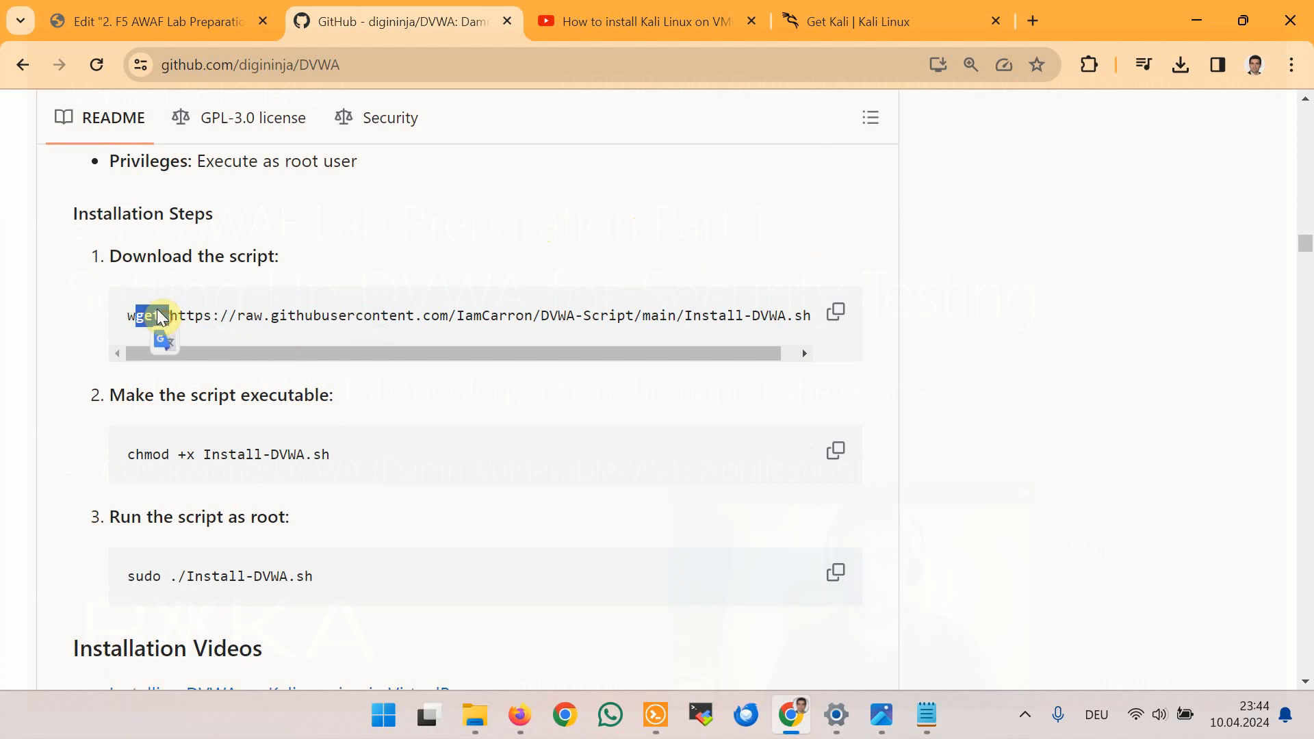
pyautogui.moveTo(154, 452); pyautogui.dragTo(262, 464)
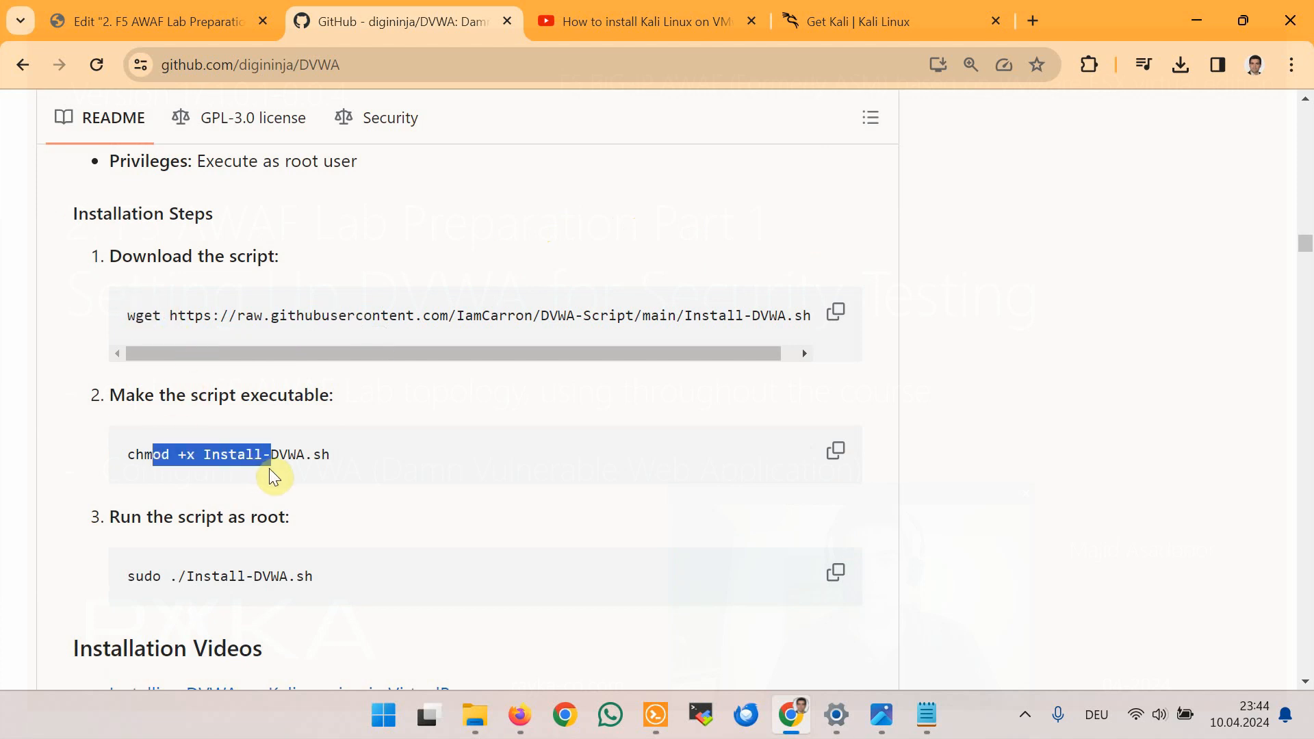
pyautogui.doubleClick(131, 448)
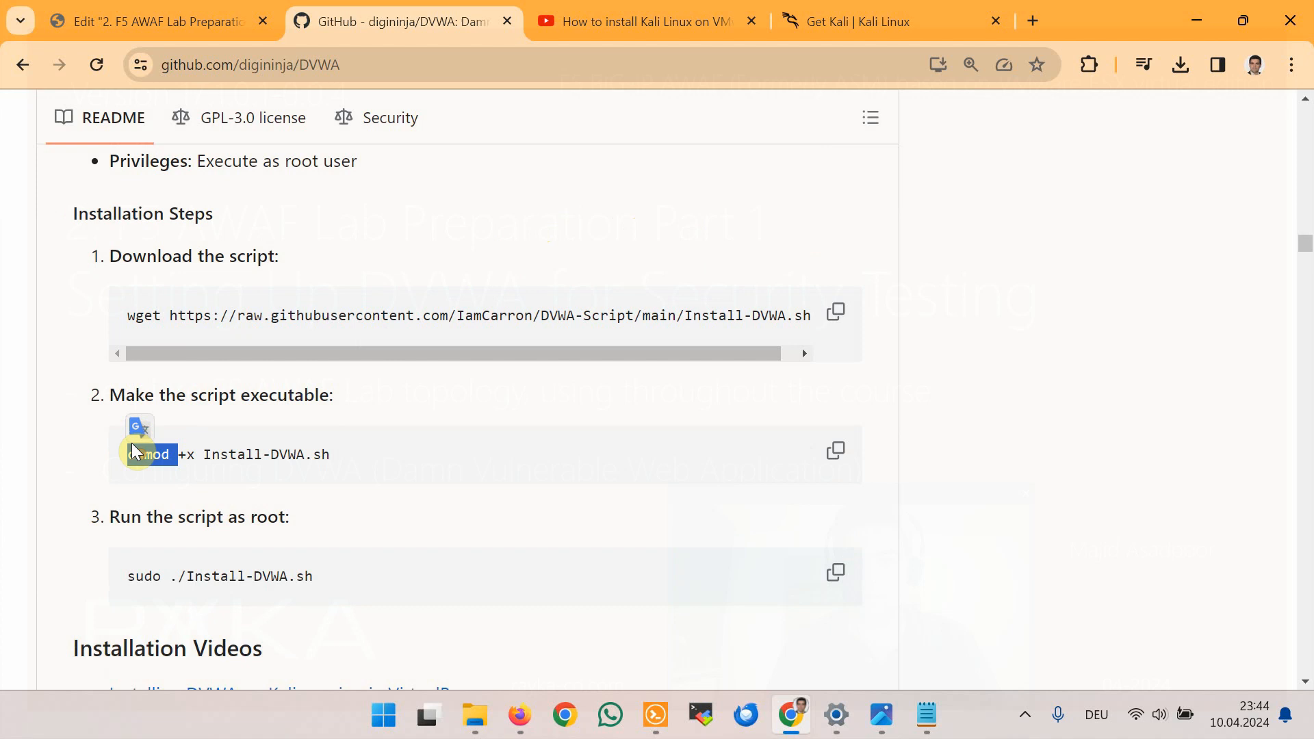
pyautogui.moveTo(154, 576); pyautogui.dragTo(275, 598)
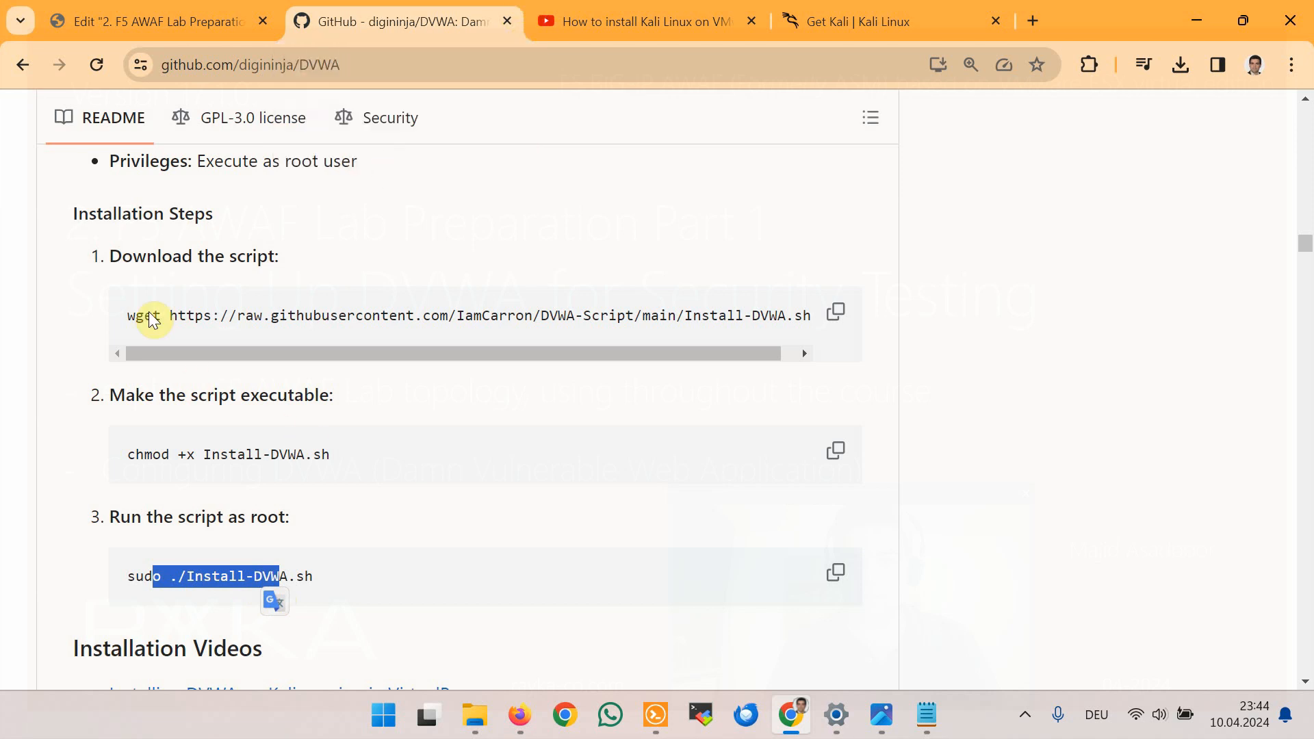
# Copy the full wget download command and switch to the Kali terminal.
pyautogui.doubleClick(119, 316)
pyautogui.moveTo(120, 315); pyautogui.dragTo(709, 315)
pyautogui.click(836, 311)
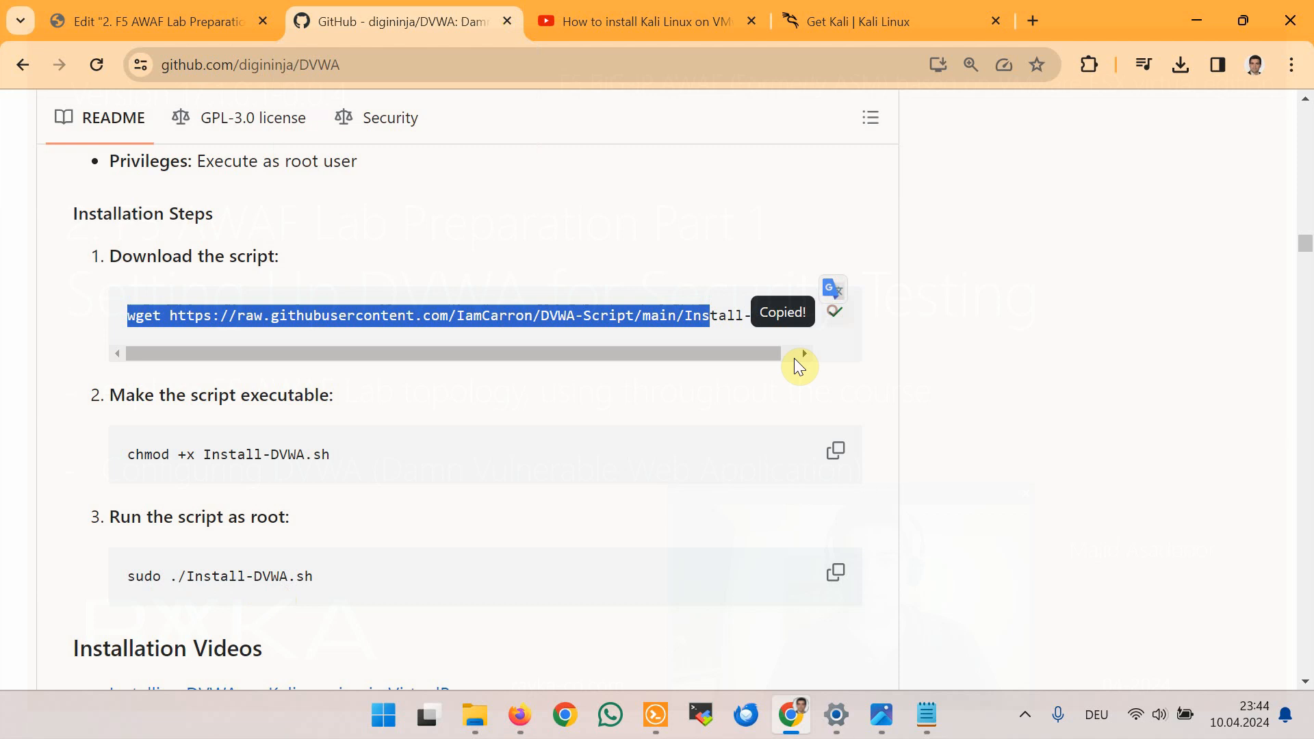
pyautogui.click(654, 715)
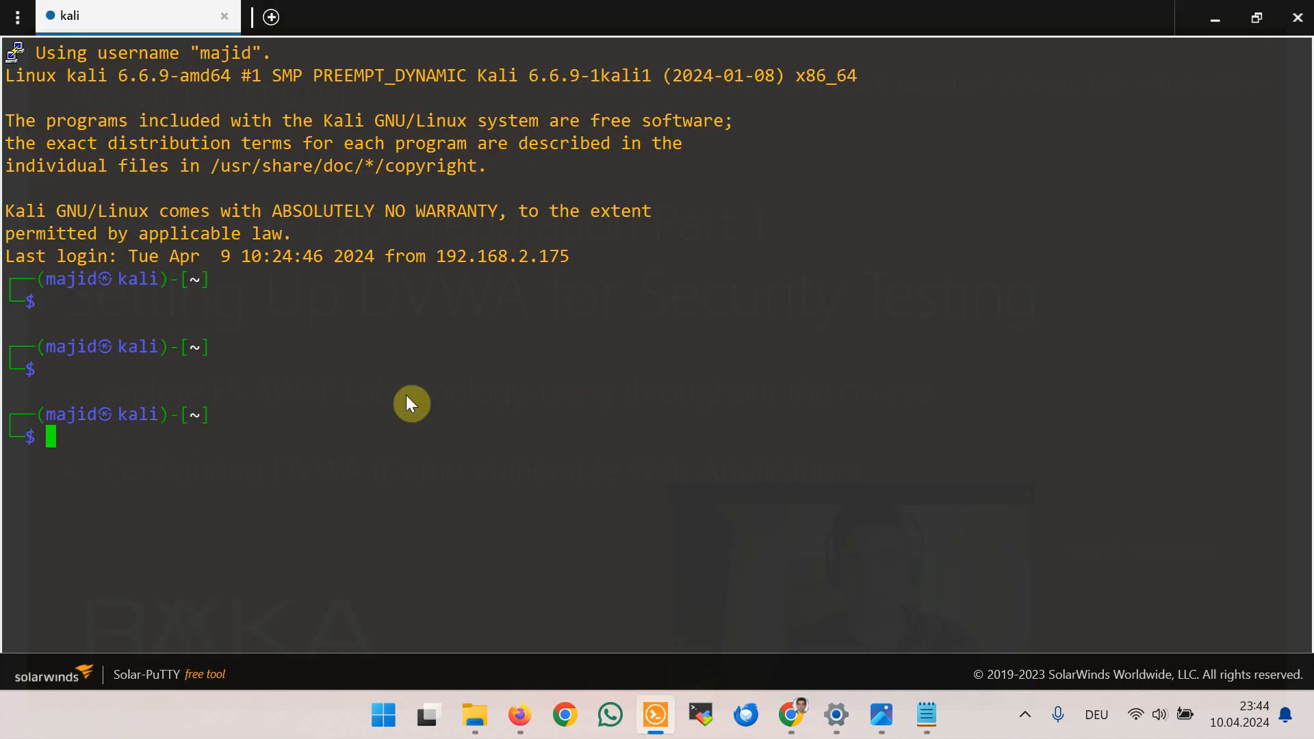
pyautogui.write('pwd')
# Check the working directory with pwd and download Install-DVWA.sh via the wget command.
pyautogui.press('Return')
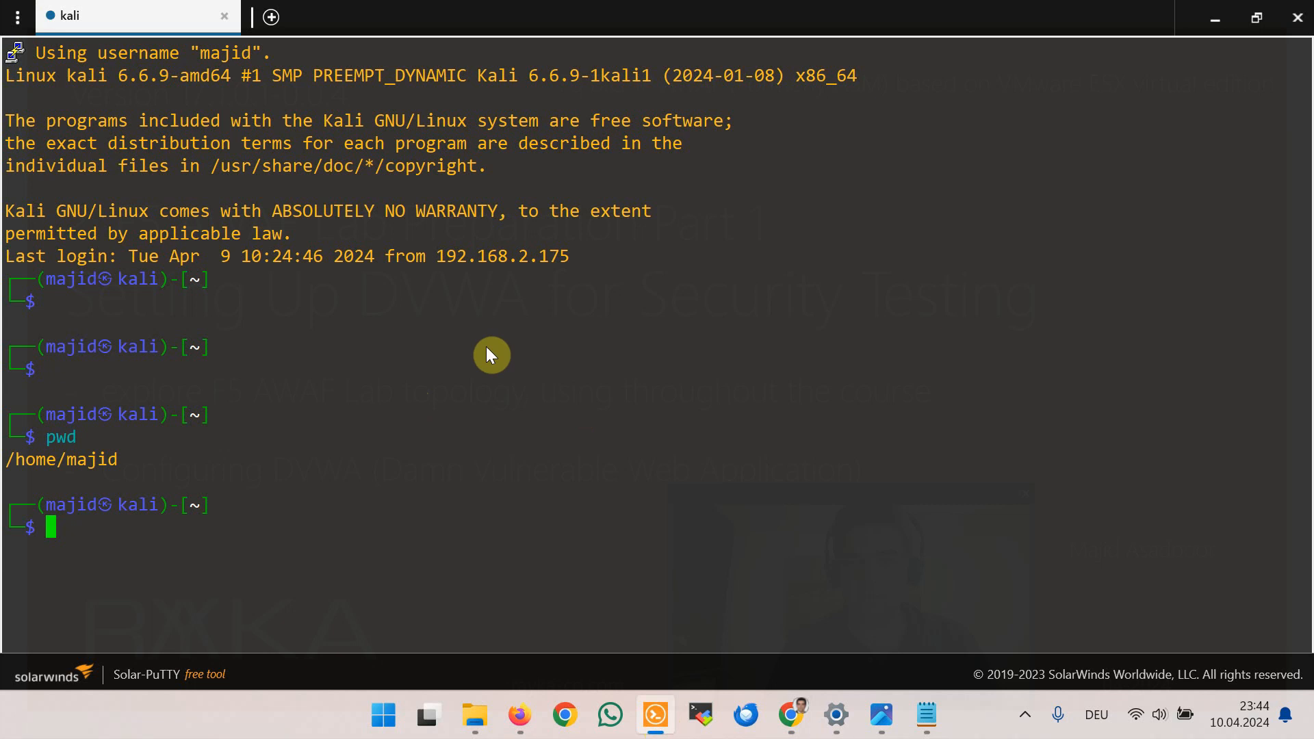
pyautogui.rightClick(460, 371)
pyautogui.press('Return')
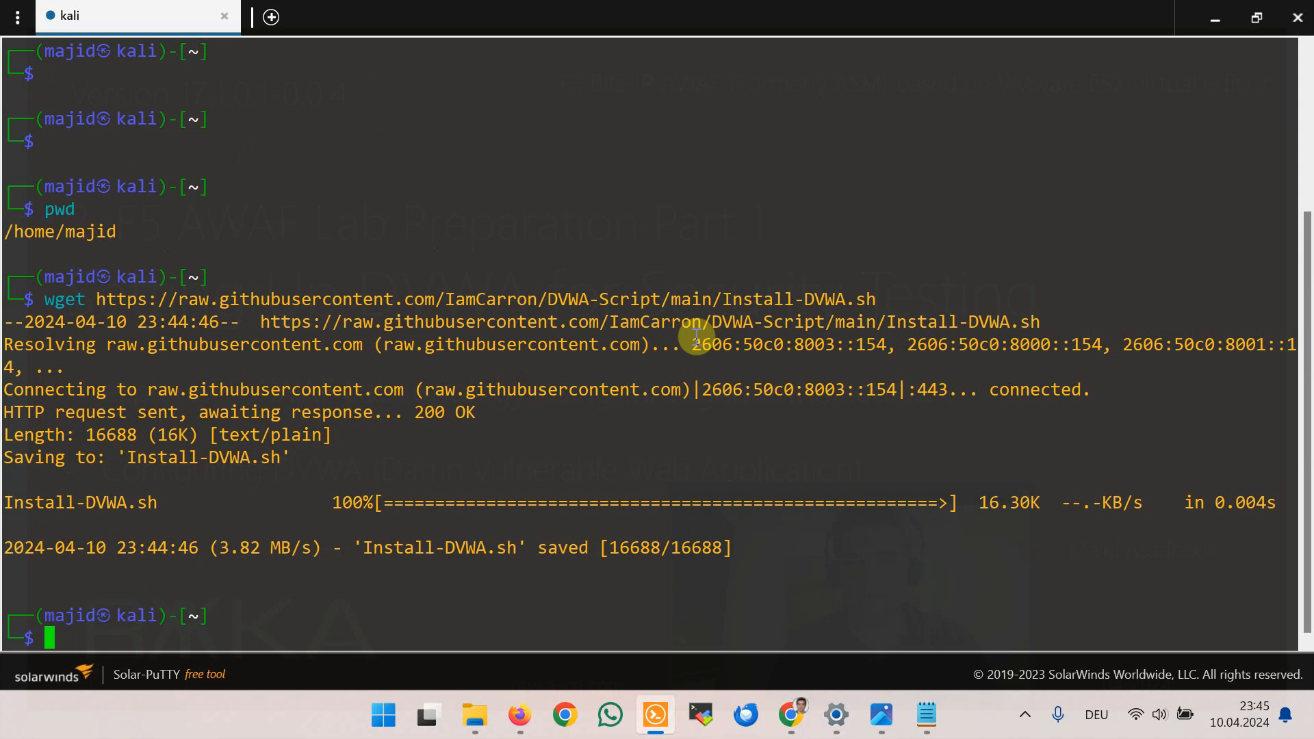
# Make the script executable with chmod +x Install-DVWA.sh copied from the README.
pyautogui.click(790, 714)
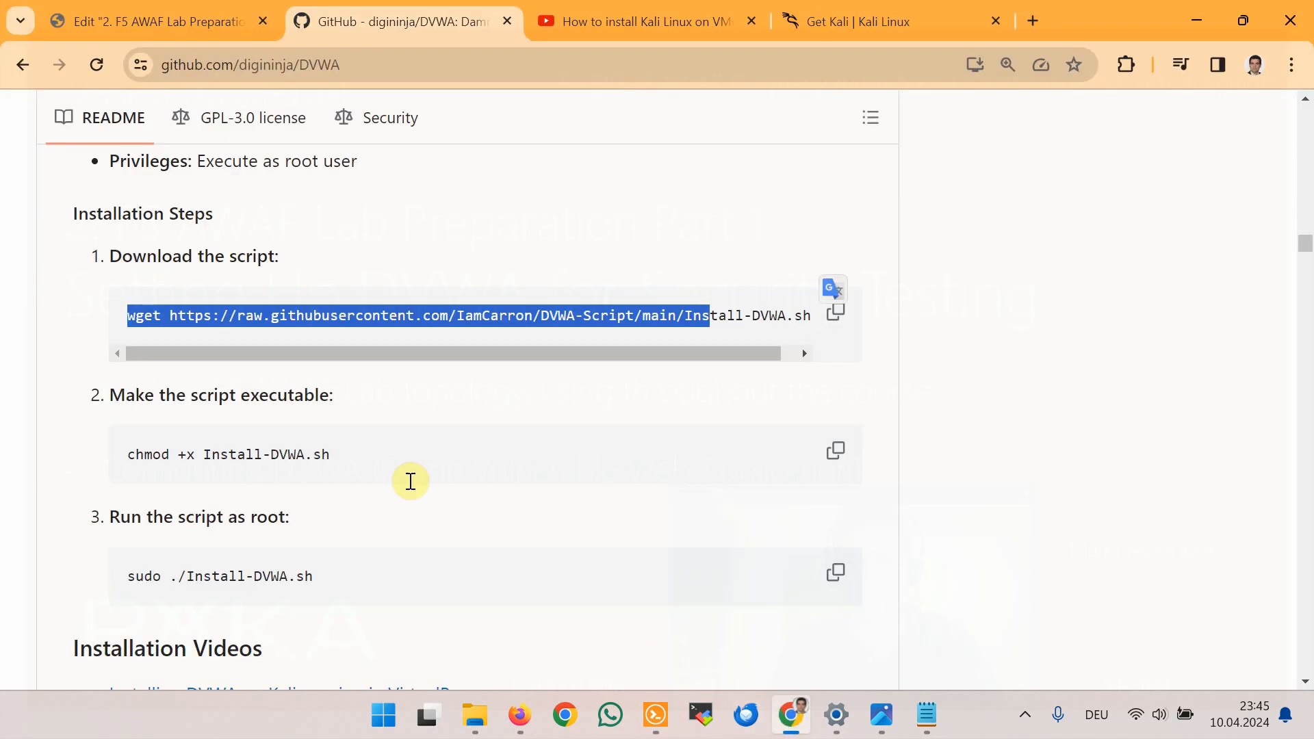
pyautogui.doubleClick(125, 452)
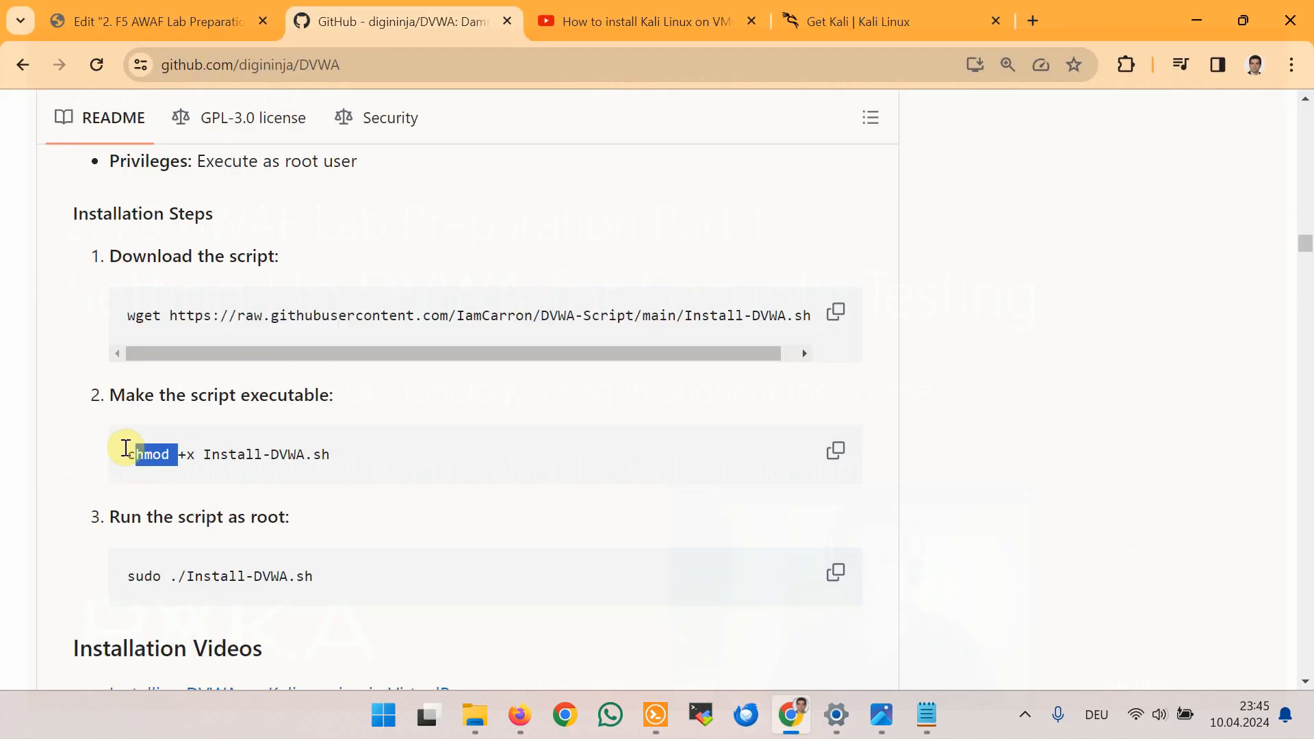
pyautogui.moveTo(124, 449); pyautogui.dragTo(313, 443)
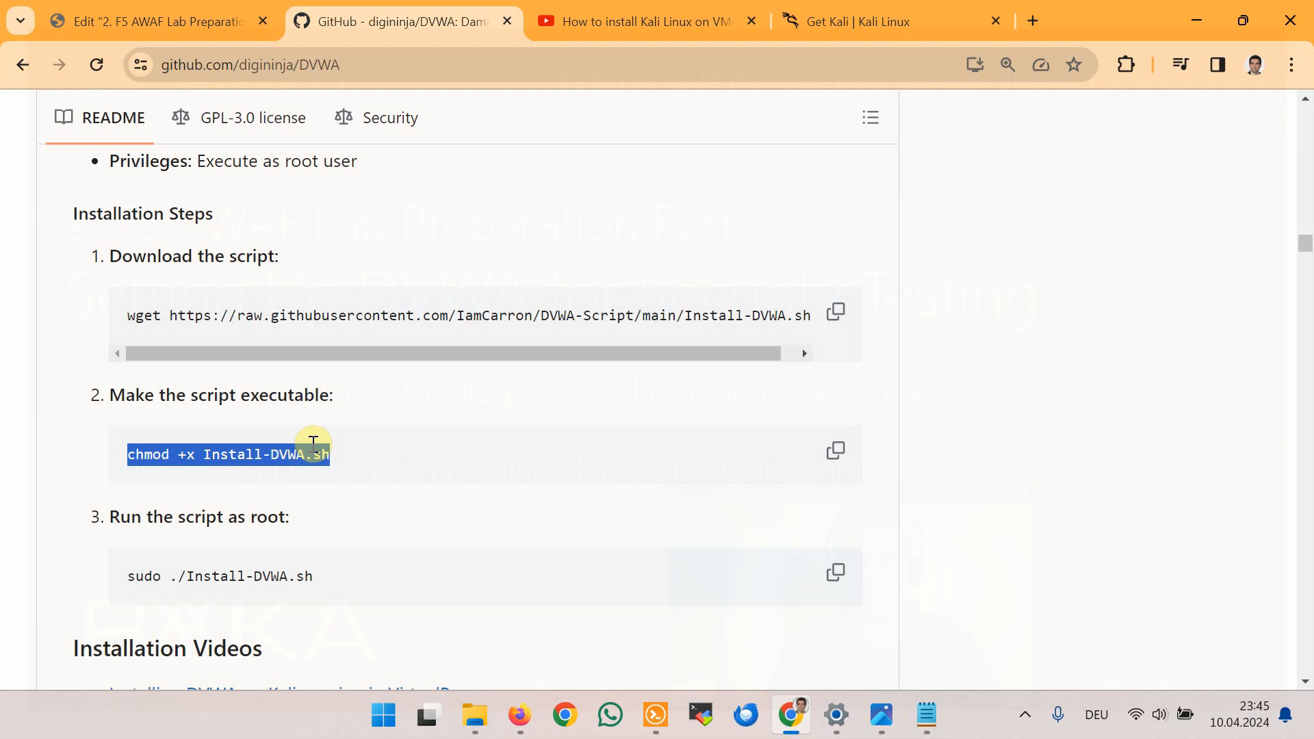
pyautogui.hotkey('alt', 'Tab')
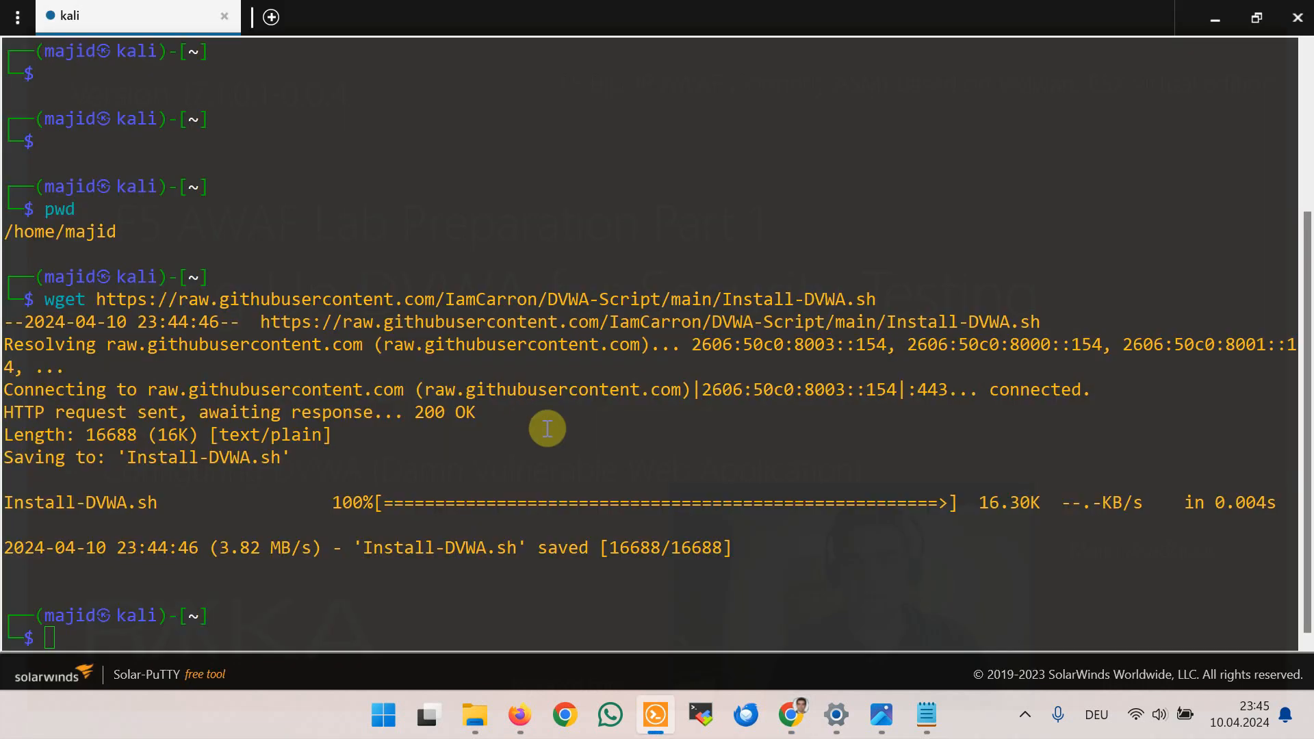
pyautogui.rightClick(690, 393)
pyautogui.press('Return')
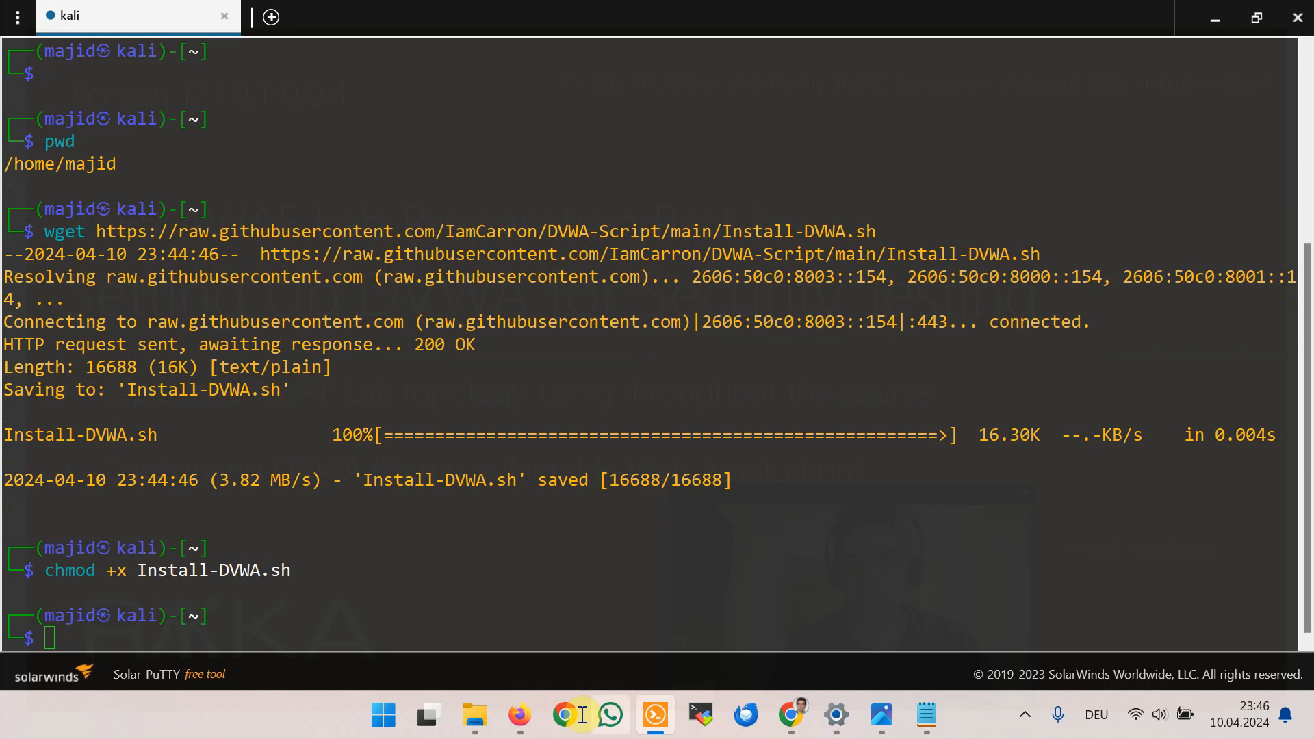
# Copy sudo ./Install-DVWA.sh from the README and paste it at the Kali prompt.
pyautogui.click(790, 714)
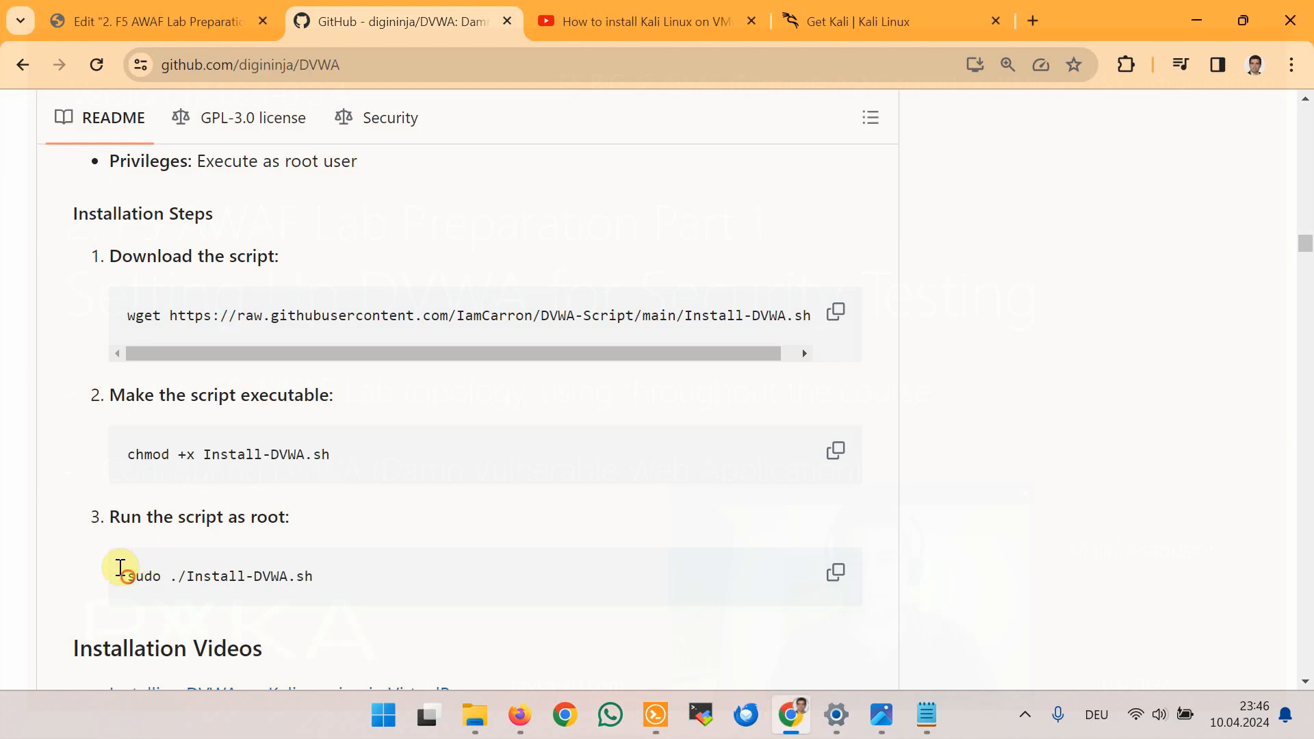
pyautogui.moveTo(121, 575); pyautogui.dragTo(314, 577)
pyautogui.click(836, 572)
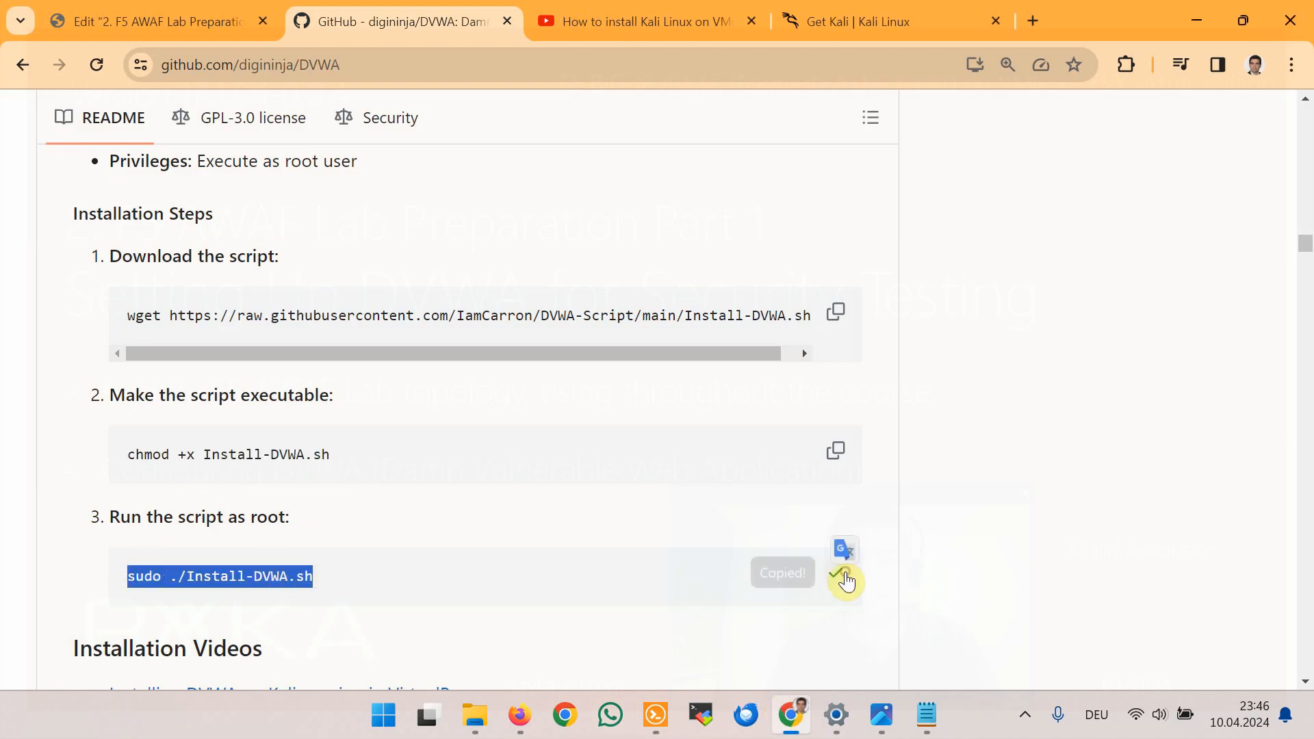
pyautogui.hotkey('alt', 'Tab')
pyautogui.rightClick(748, 432)
pyautogui.press('Return')
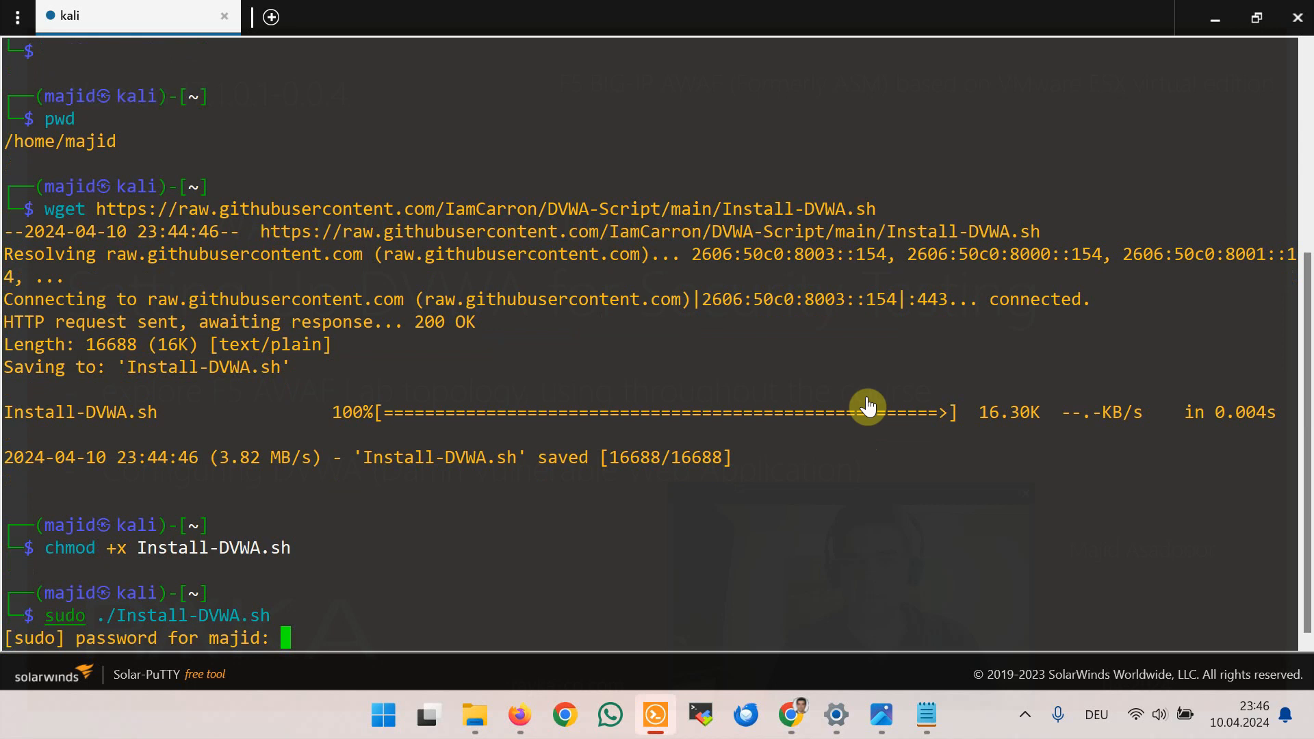
pyautogui.press('Return')
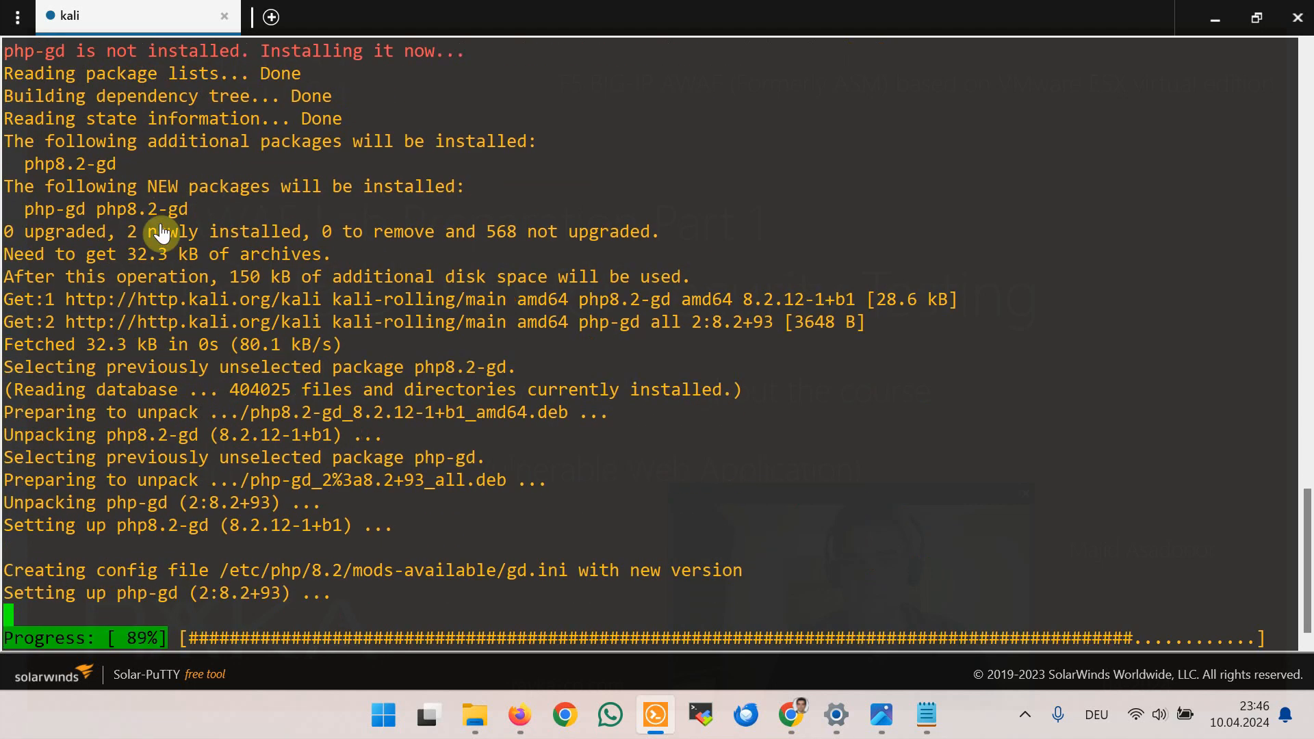
pyautogui.scroll(3, 152, 196)
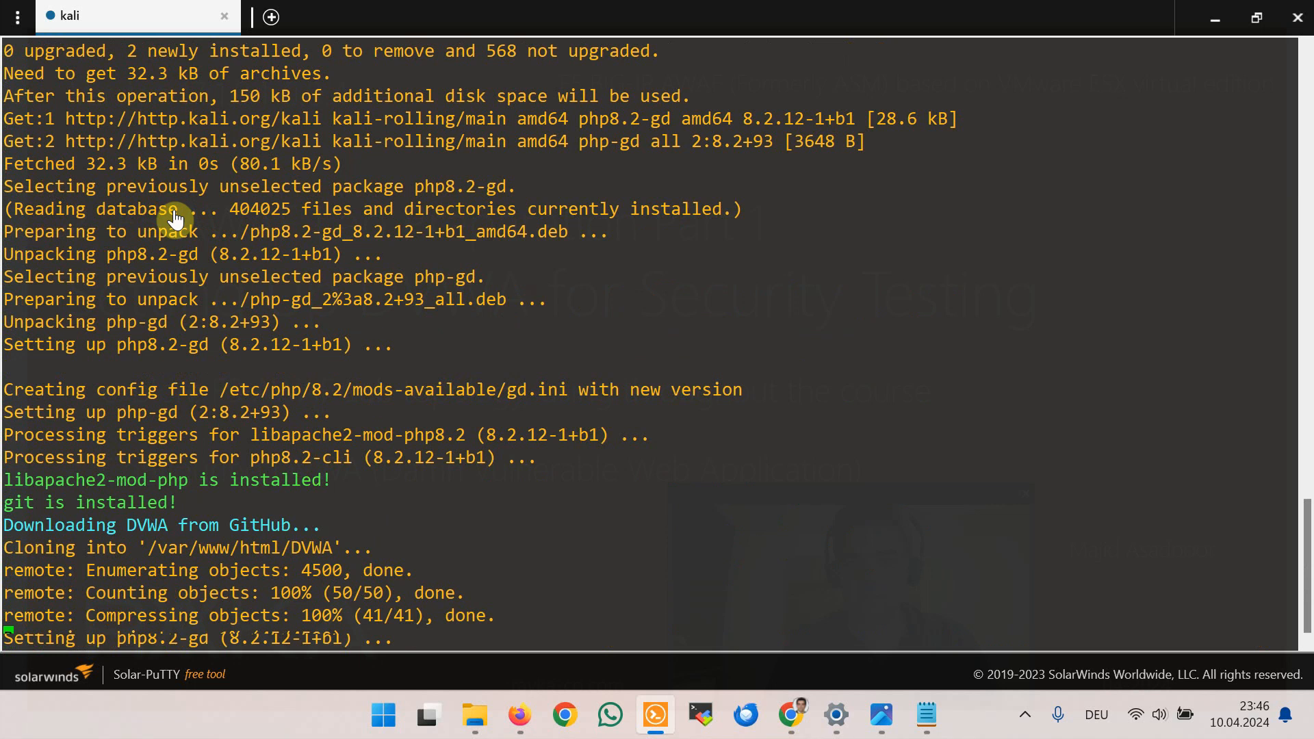
pyautogui.scroll(4, 172, 223)
pyautogui.scroll(4, 171, 223)
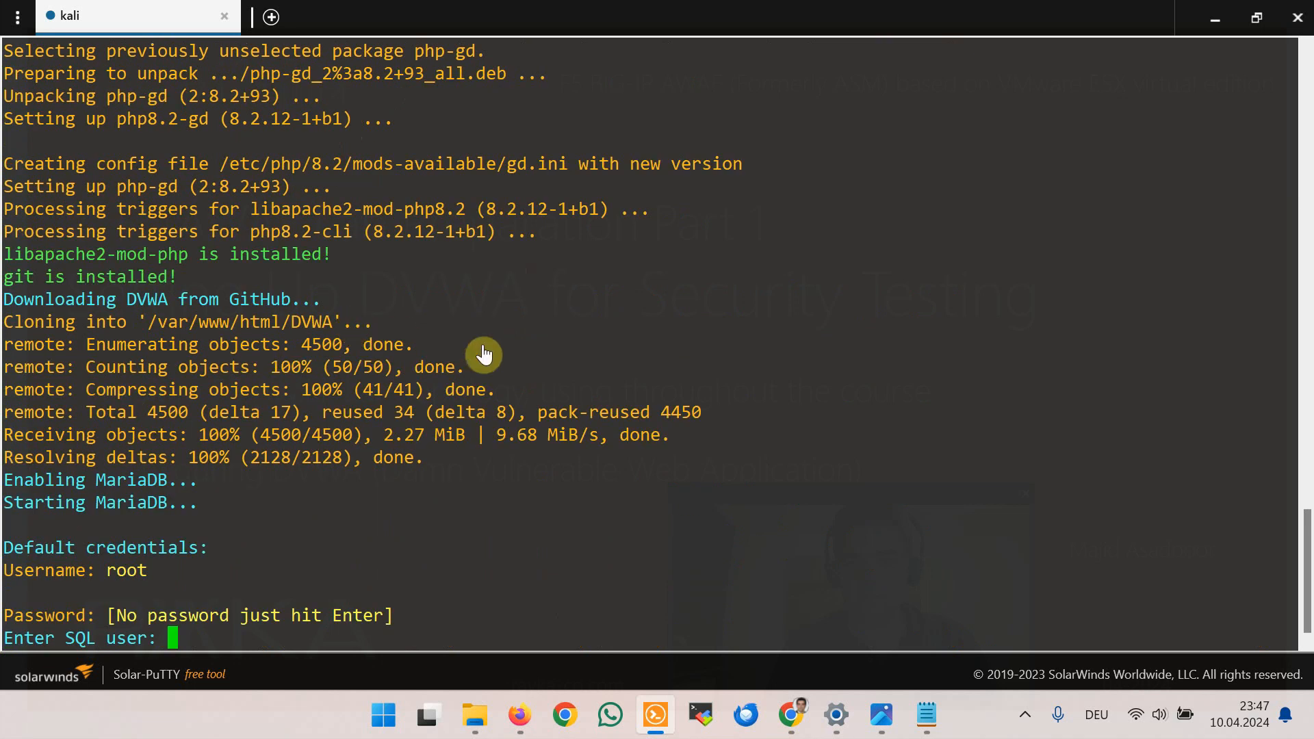
pyautogui.press('Return')
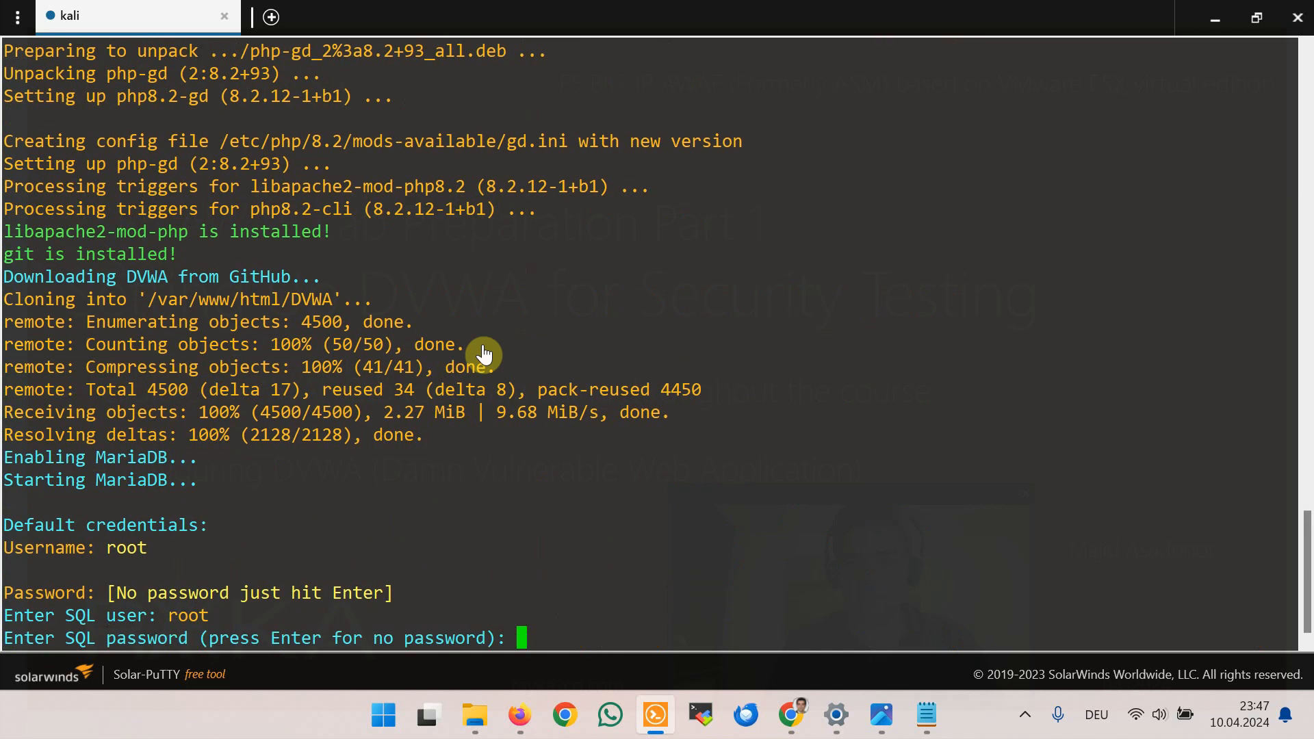
pyautogui.press('Return')
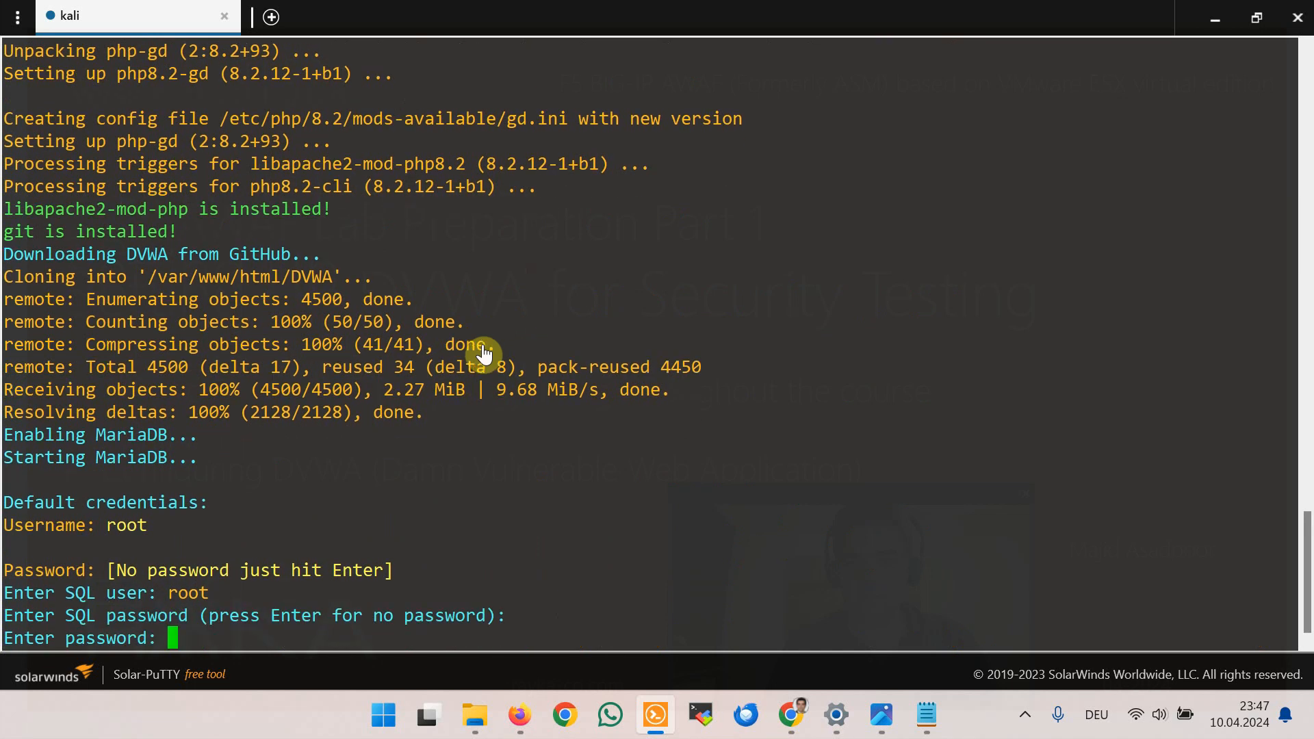
pyautogui.press('Return')
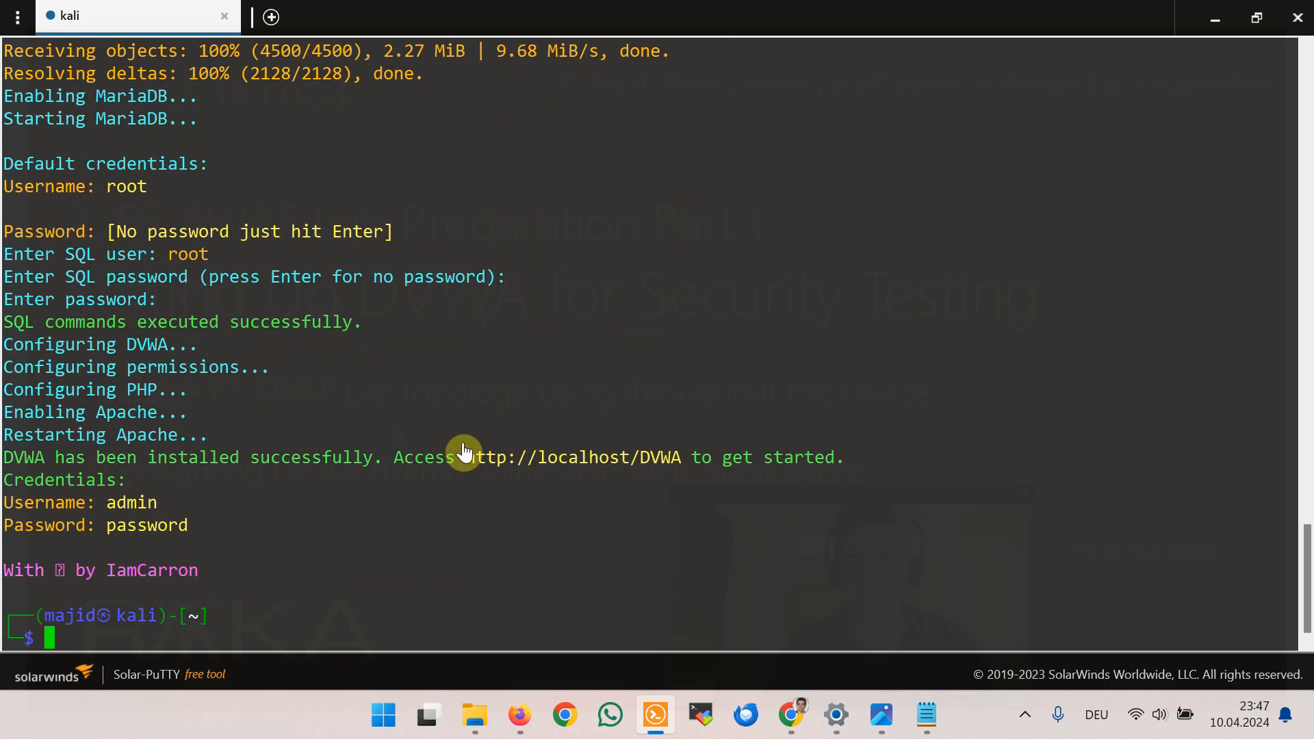
pyautogui.moveTo(464, 456); pyautogui.dragTo(673, 457)
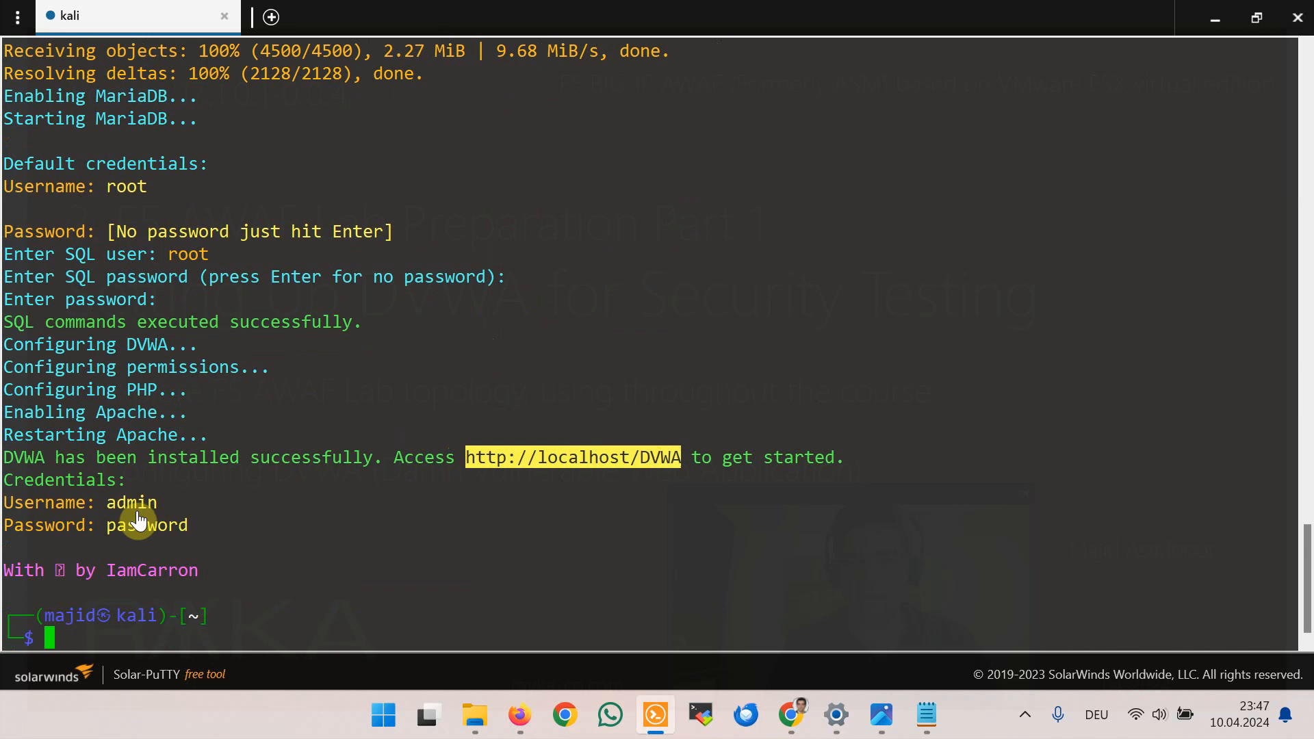
# Load DVWA in a new tab with localhost replaced by 192.168.2.123.
pyautogui.click(790, 714)
pyautogui.click(1000, 34)
pyautogui.hotkey('ctrl', 'v')
pyautogui.press('BackSpace')
pyautogui.press('BackSpace')
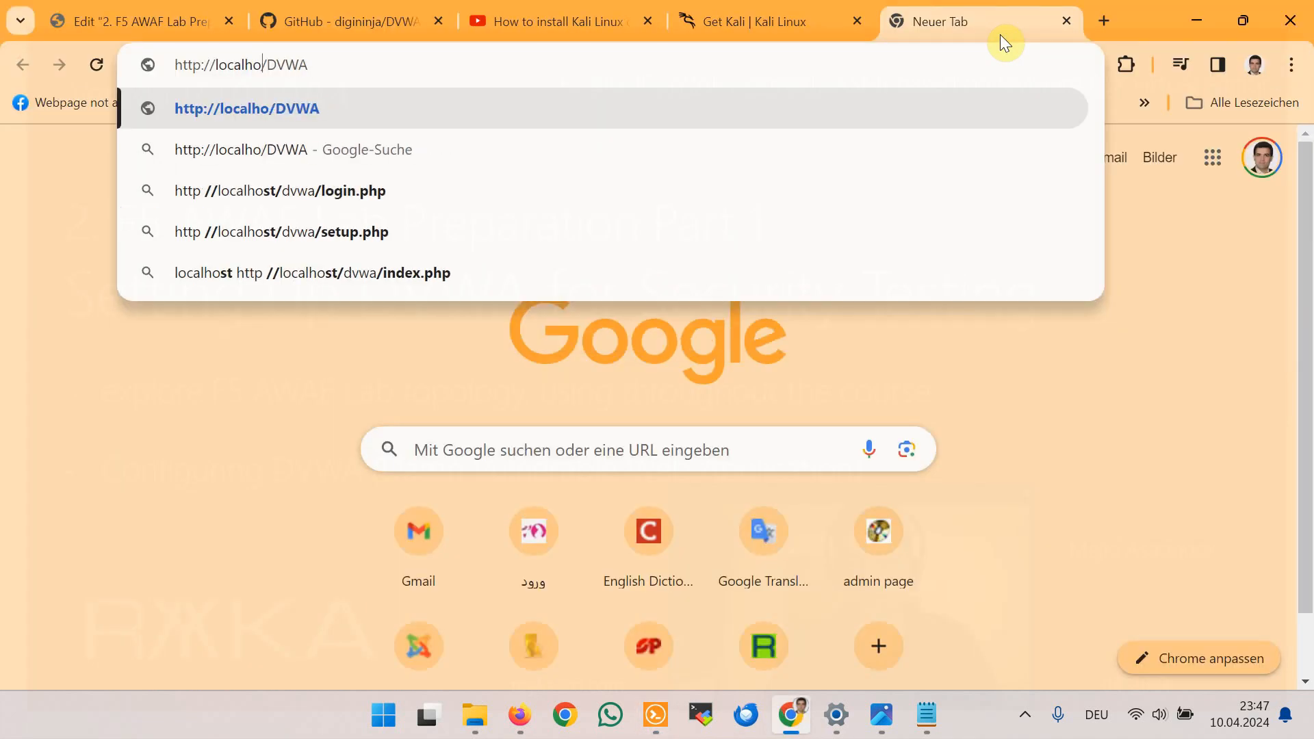
pyautogui.press('BackSpace')
pyautogui.press('BackSpace')
pyautogui.press('BackSpace')
pyautogui.press('BackSpace')
pyautogui.press('BackSpace')
pyautogui.press('BackSpace')
pyautogui.write('192')
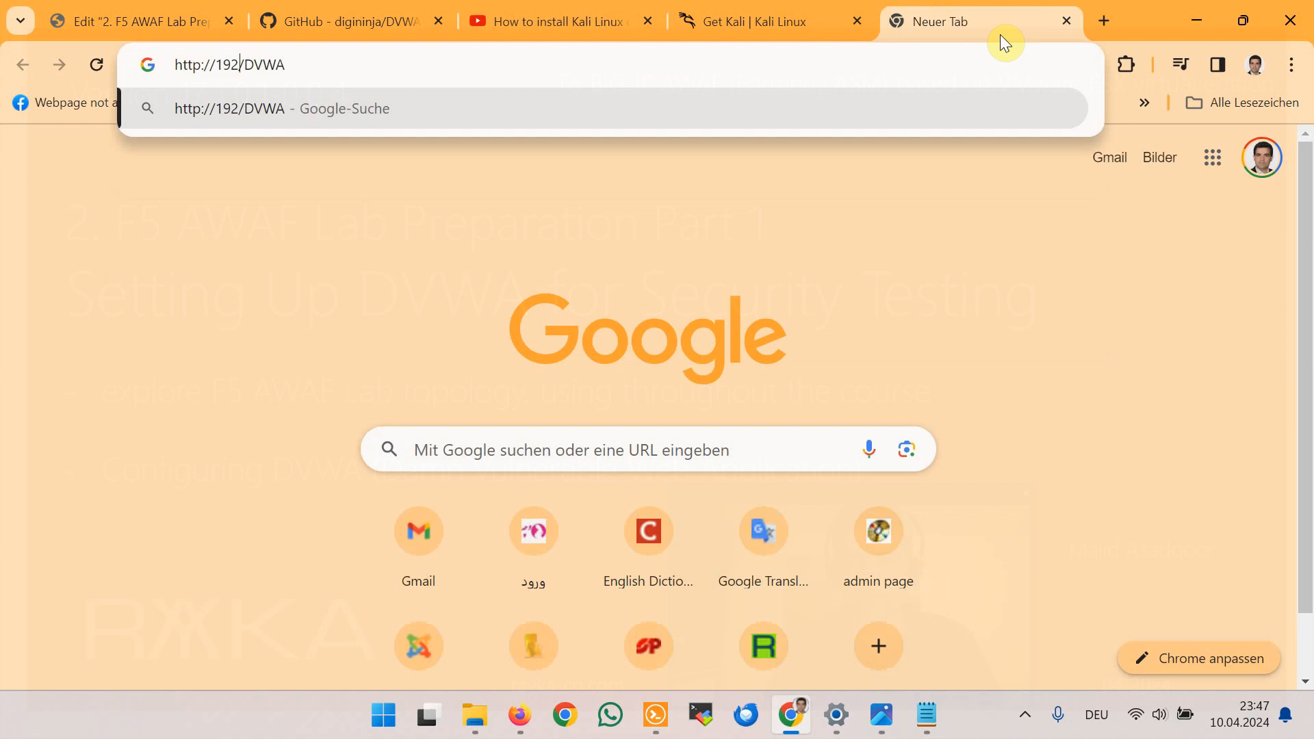
pyautogui.write('.168.')
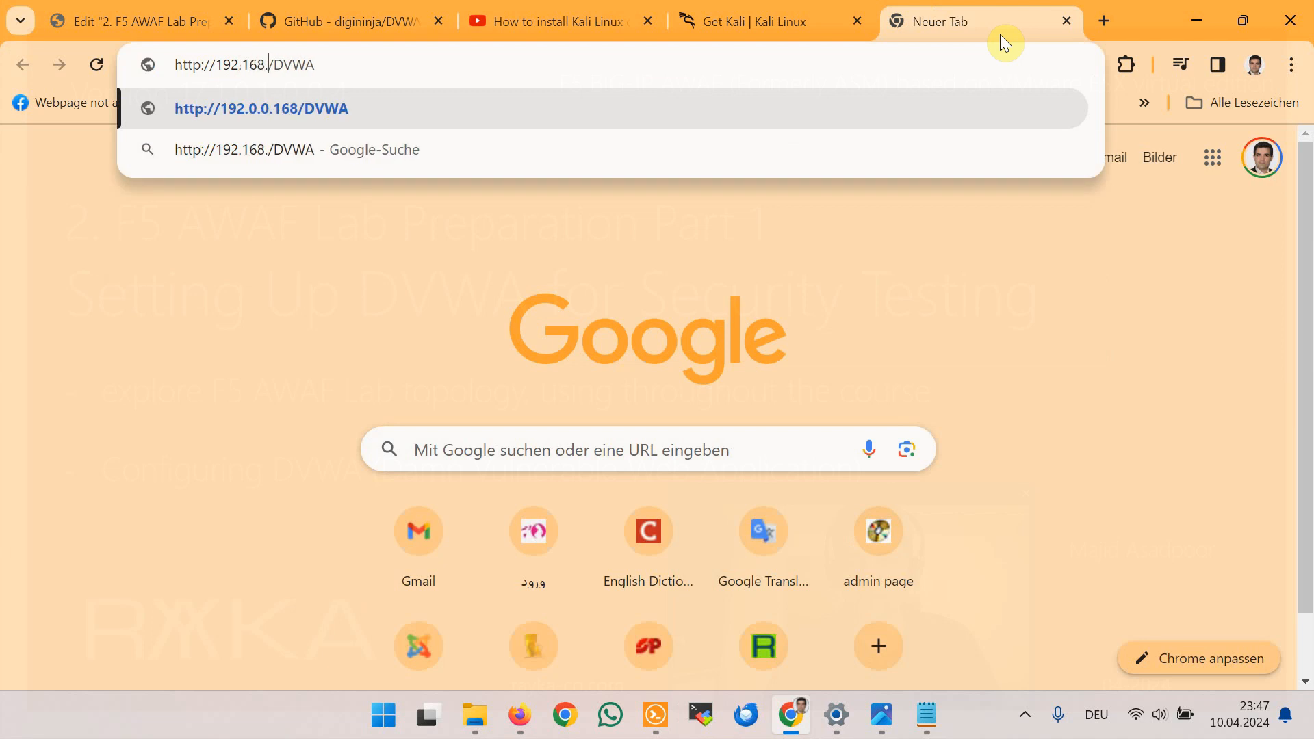
pyautogui.write('2.123')
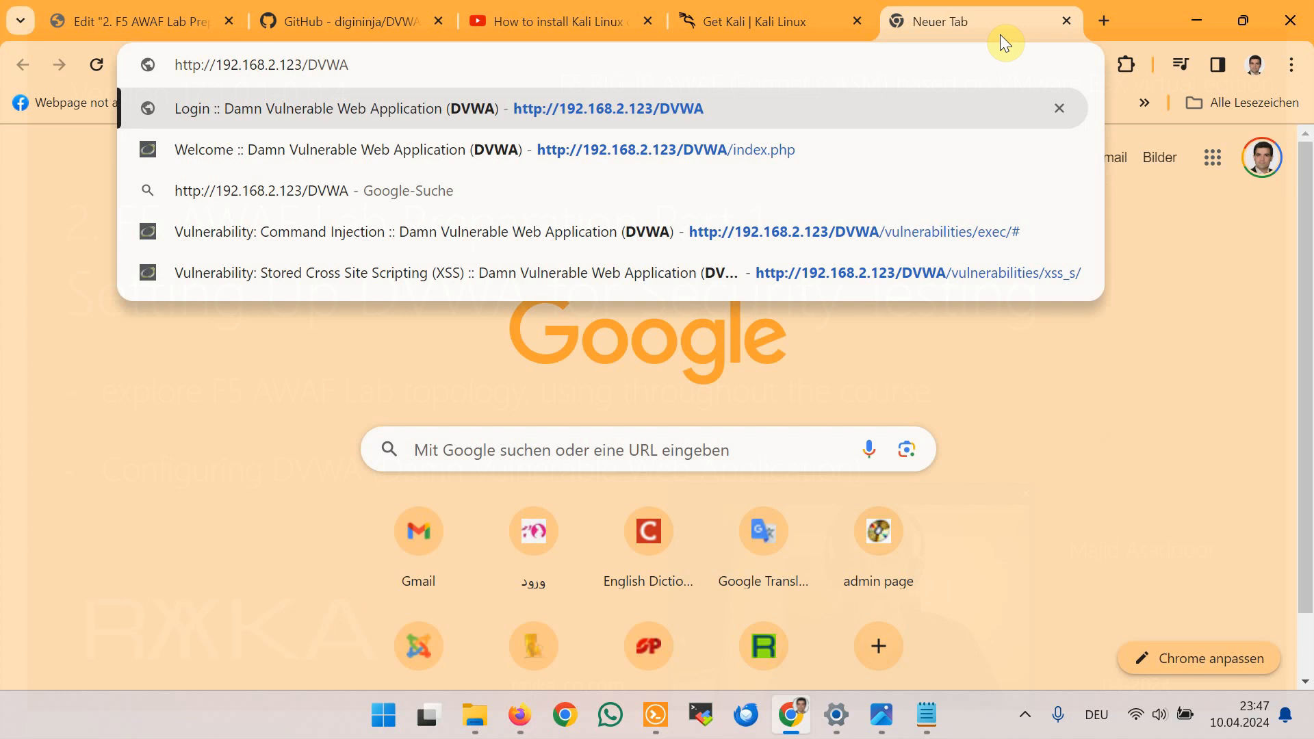
pyautogui.press('Return')
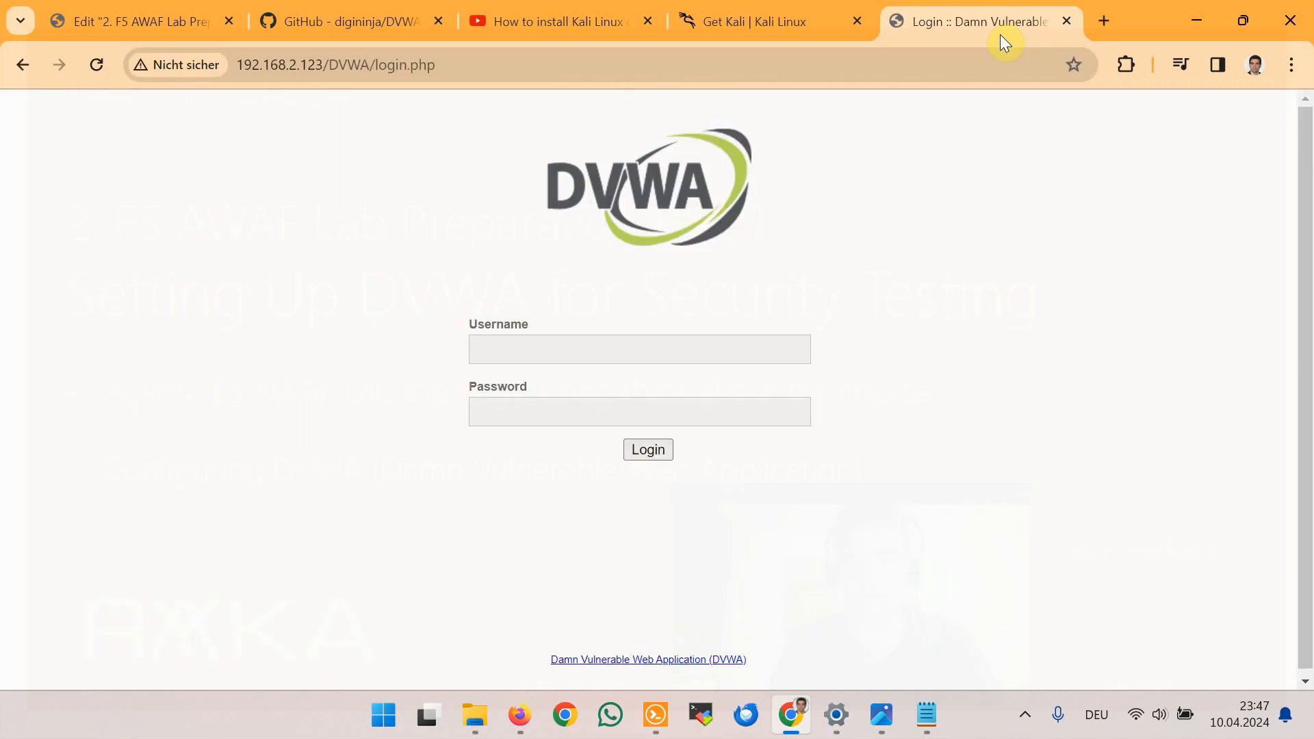
# Enter admin as the username and move to the password field.
pyautogui.click(554, 350)
pyautogui.write('admin')
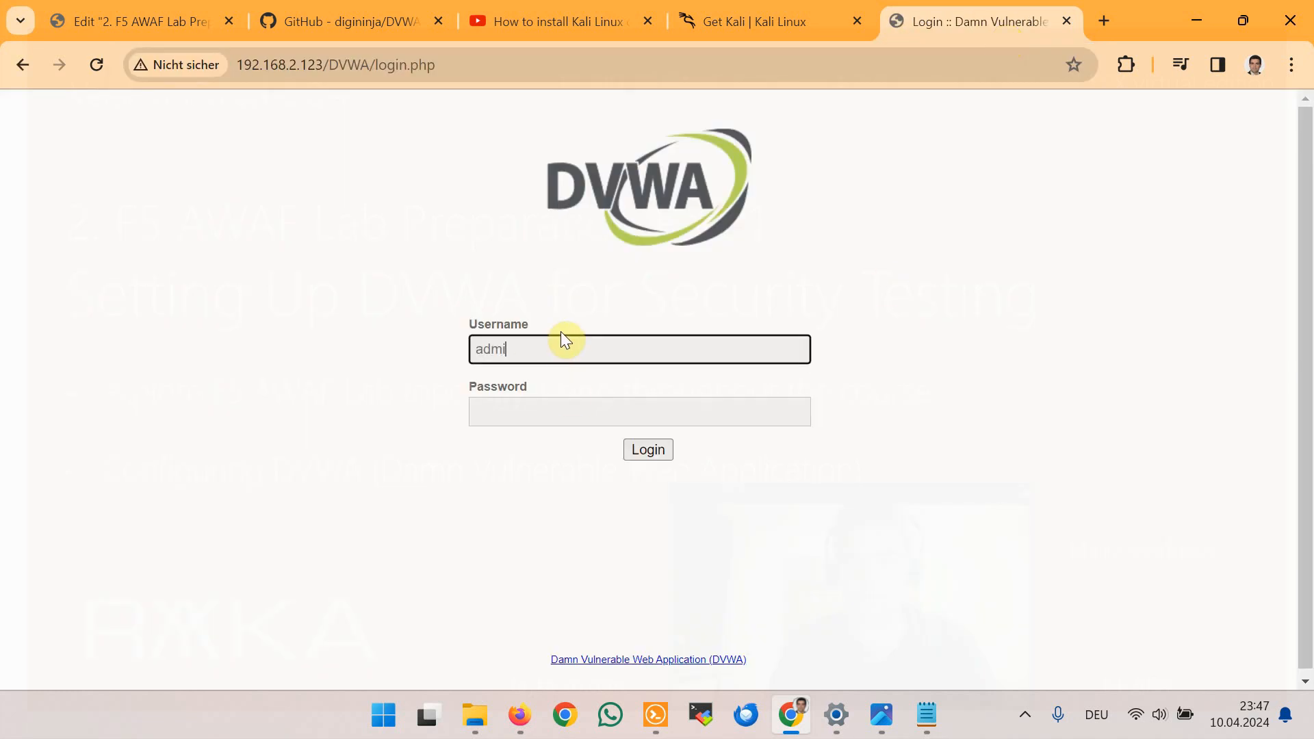
pyautogui.press('Tab')
pyautogui.write('password')
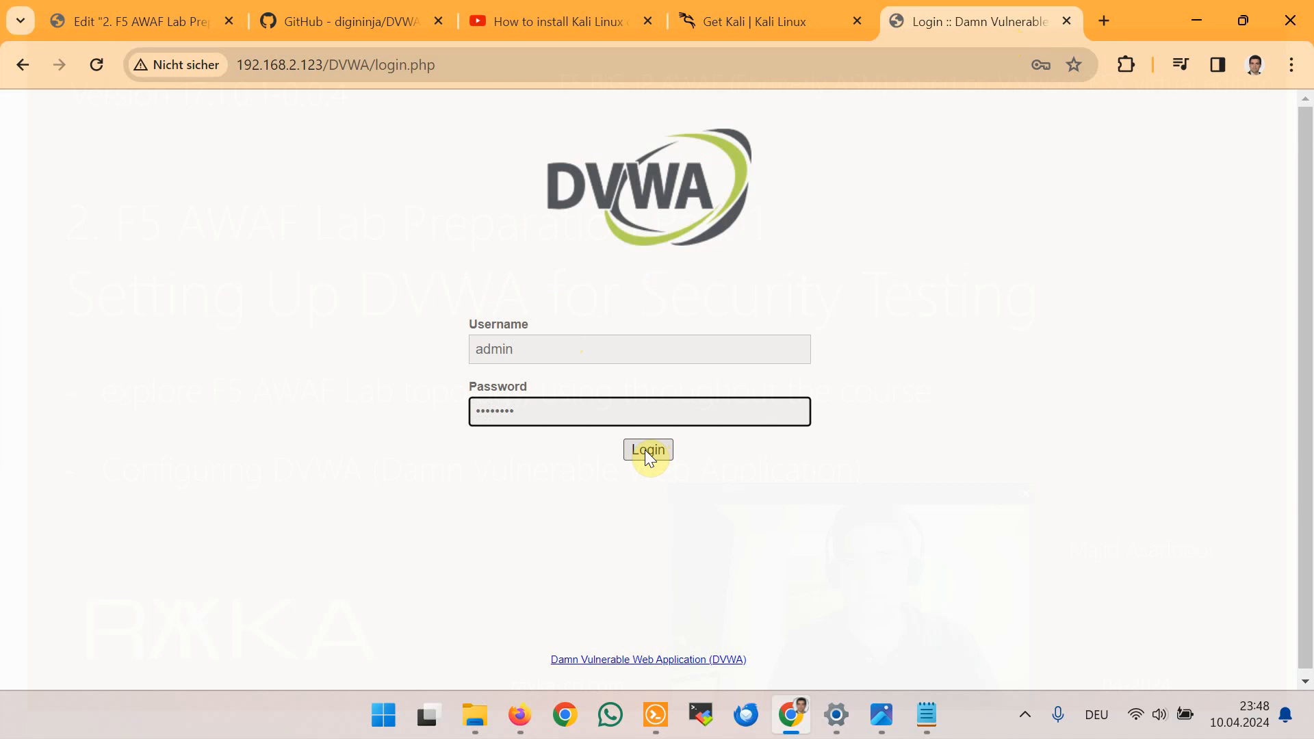
# Log in as admin, note the allow_url_fopen and php.ini mentions on the setup page, then return to the Kali terminal.
pyautogui.click(646, 451)
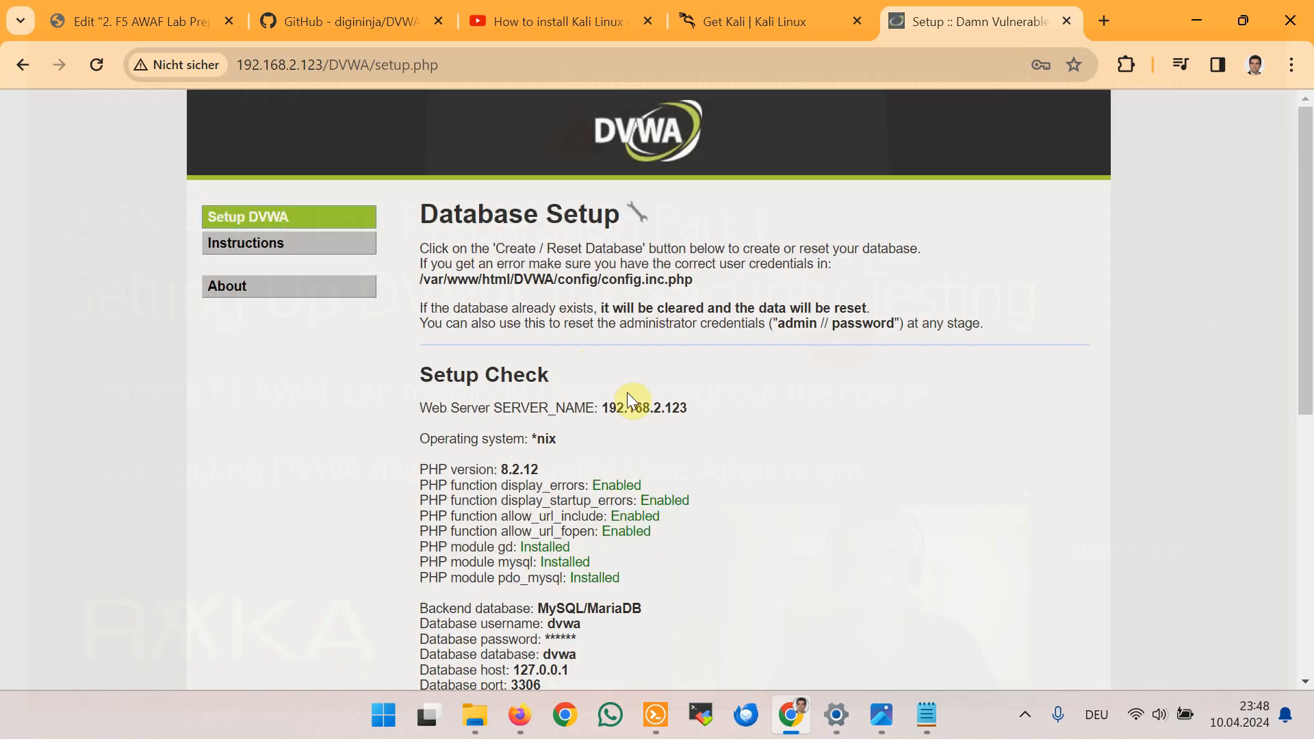
pyautogui.press('Return')
pyautogui.scroll(-2, 831, 364)
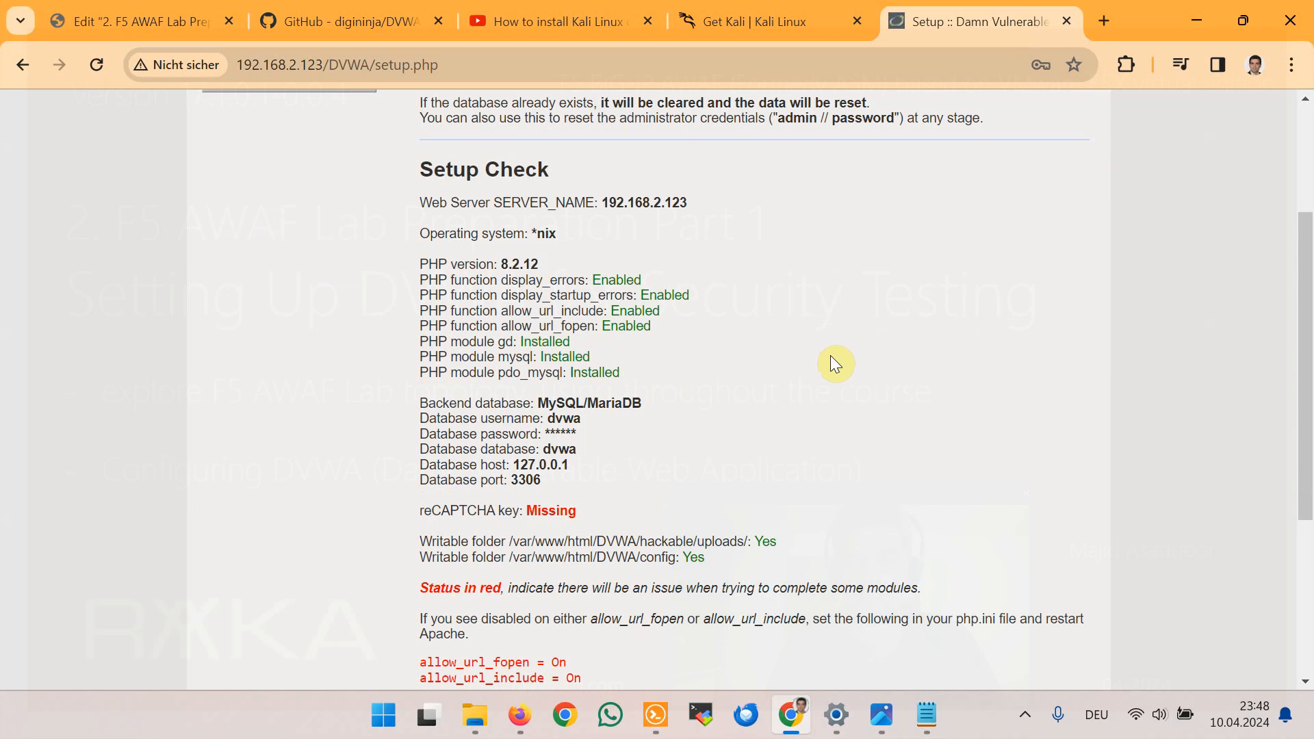
pyautogui.scroll(-1, 830, 365)
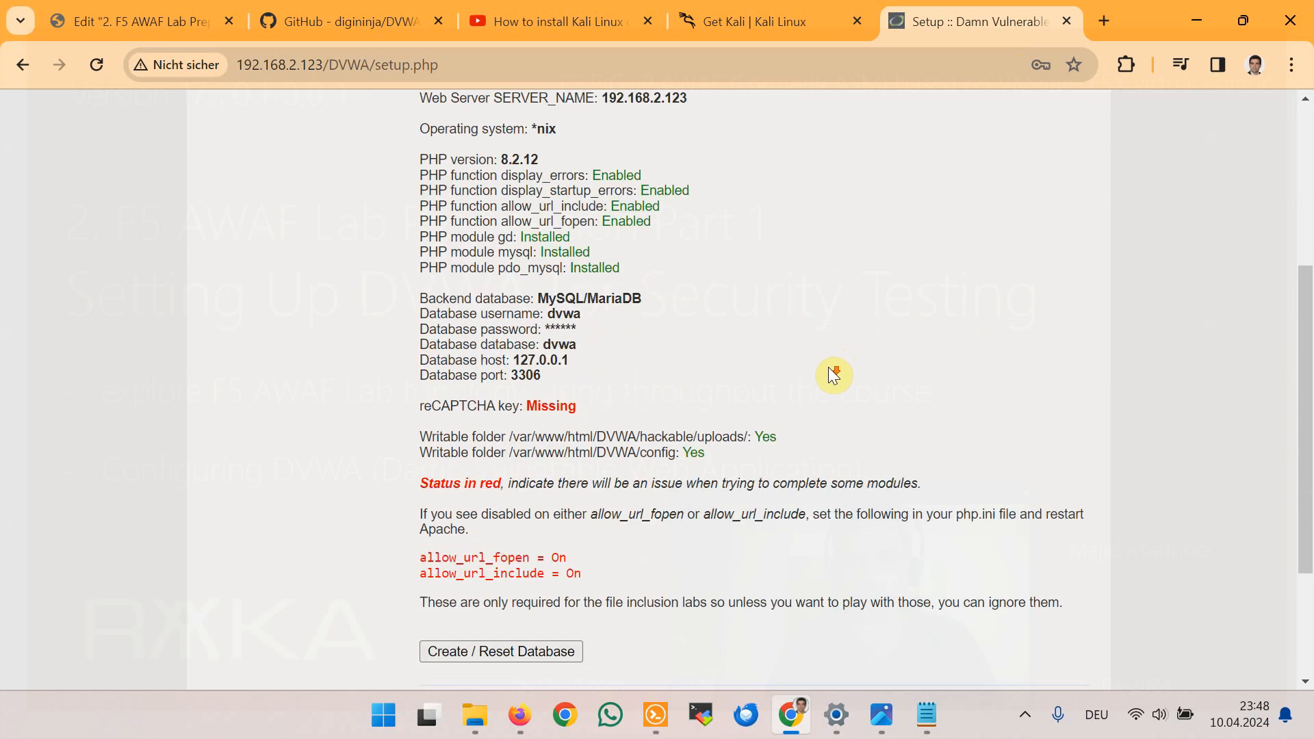
pyautogui.scroll(-1, 828, 368)
pyautogui.scroll(-1, 831, 380)
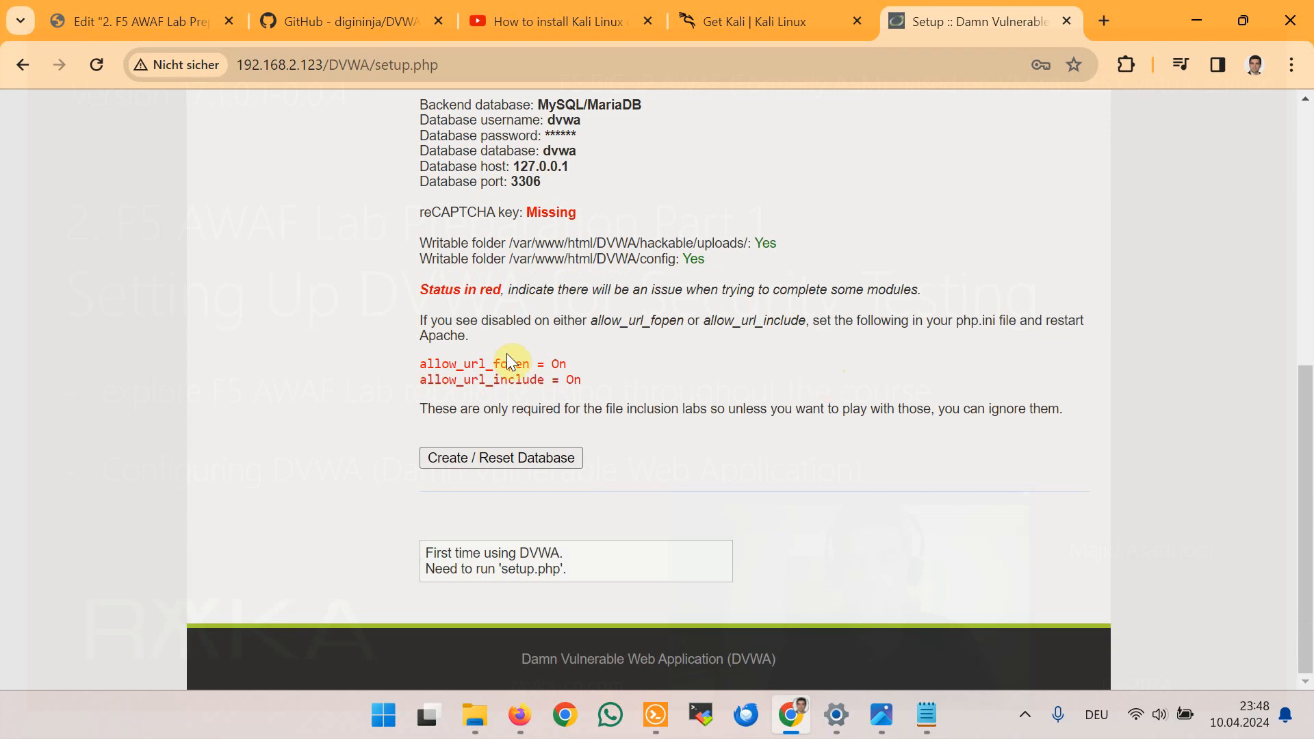
pyautogui.moveTo(441, 364)
pyautogui.mouseDown()
pyautogui.moveTo(423, 360)
pyautogui.moveTo(530, 365)
pyautogui.mouseUp()
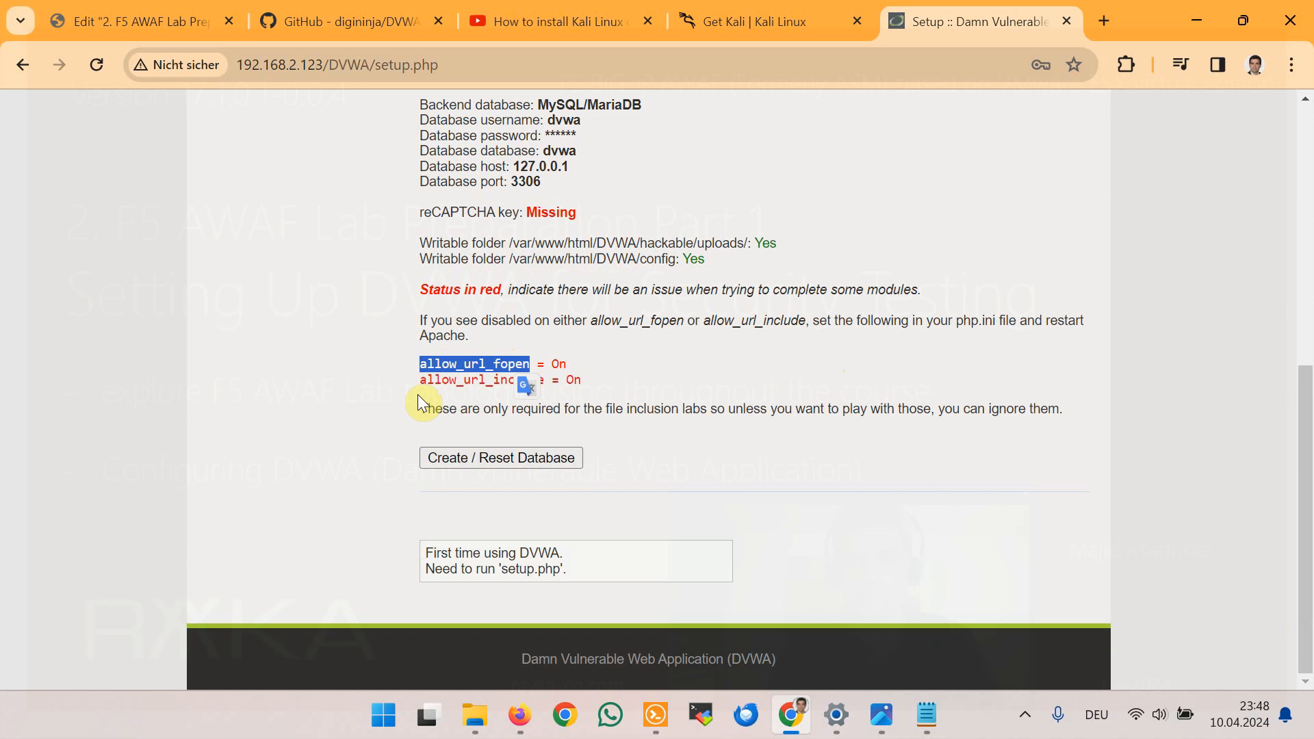
pyautogui.click(411, 371)
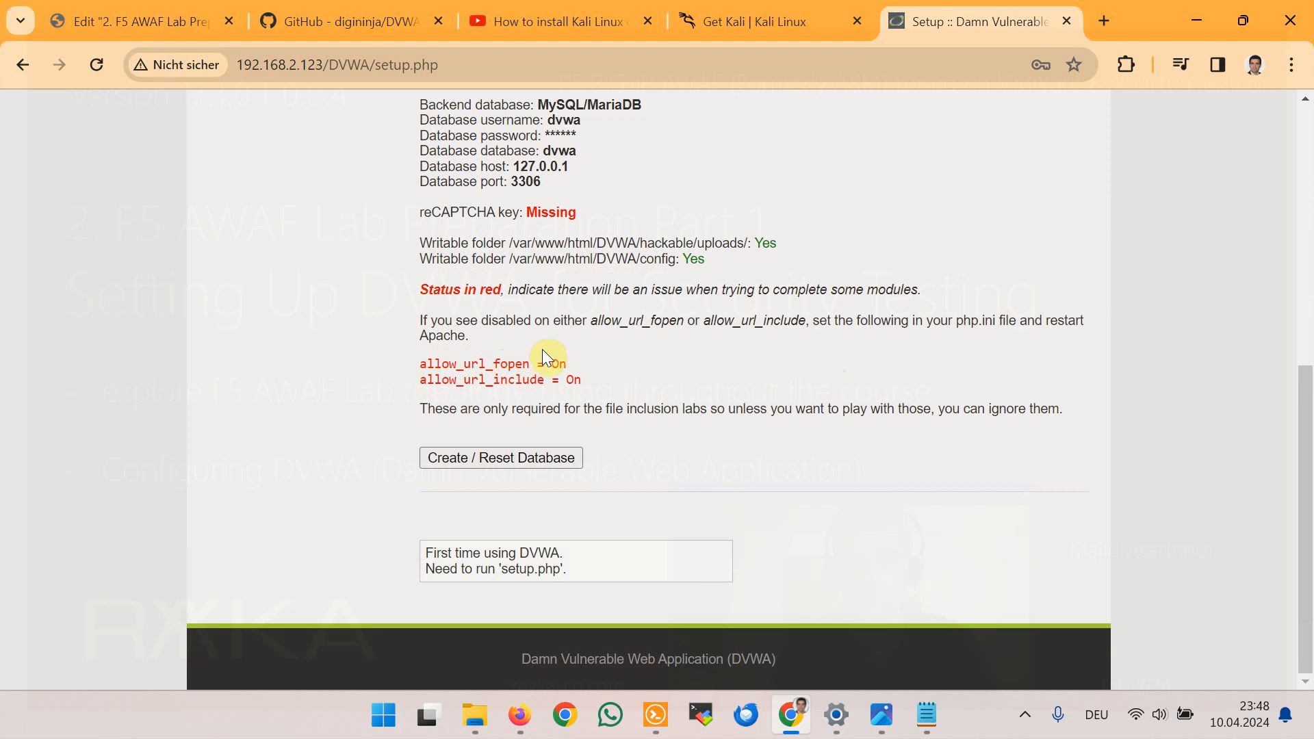
pyautogui.moveTo(954, 320); pyautogui.dragTo(993, 321)
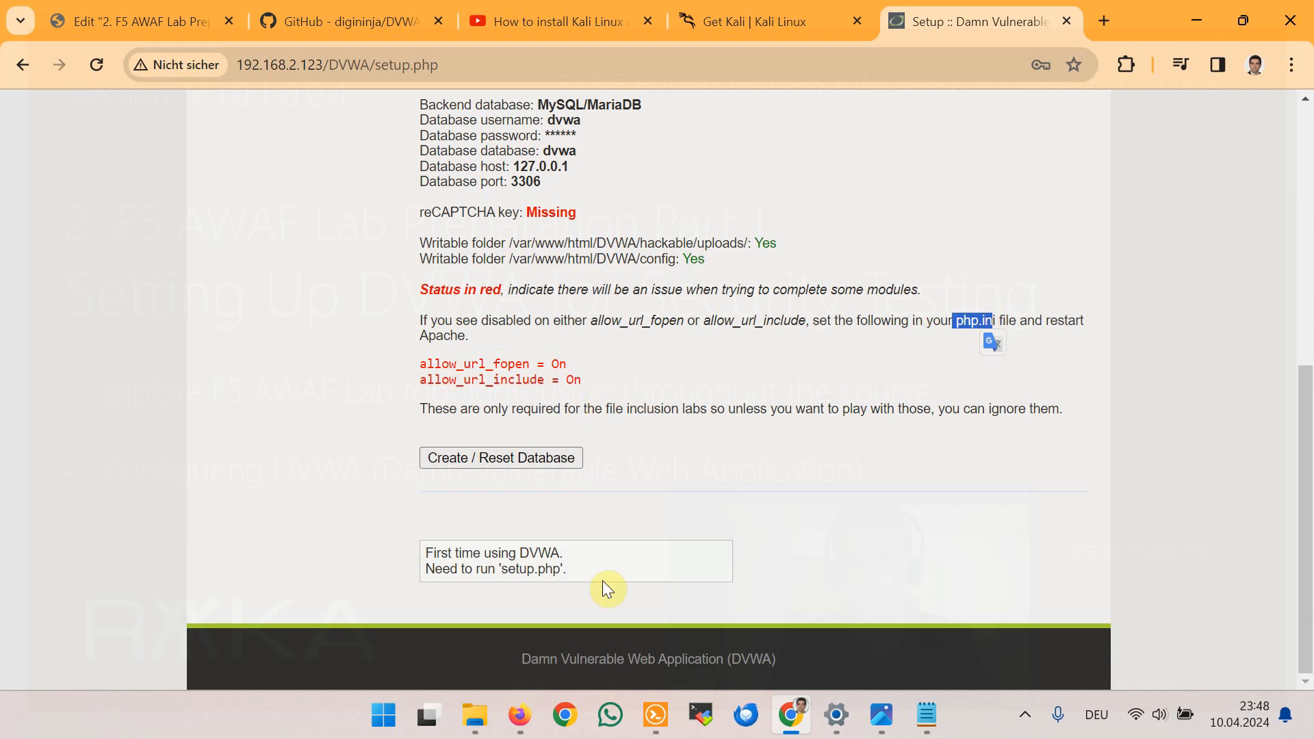
pyautogui.hotkey('alt', 'Tab')
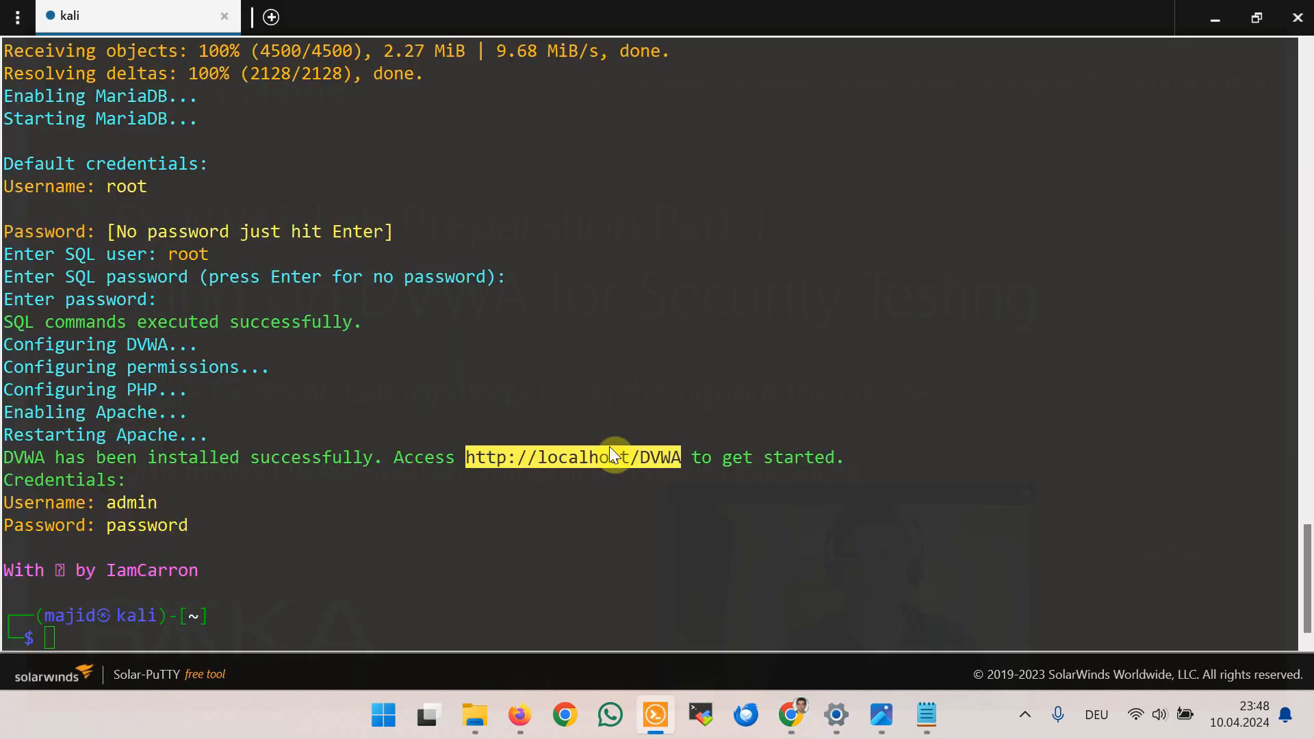
pyautogui.write('nano /var/w')
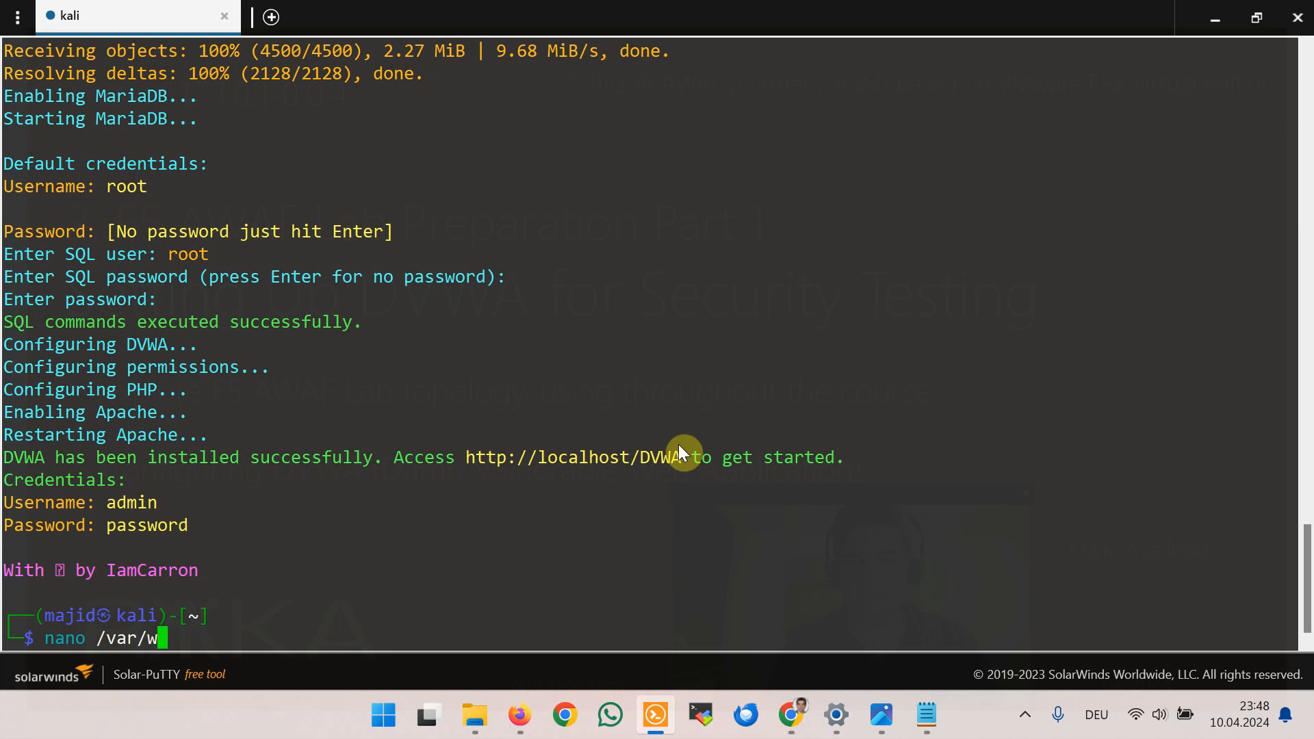
pyautogui.write('ww/h')
pyautogui.press('Tab')
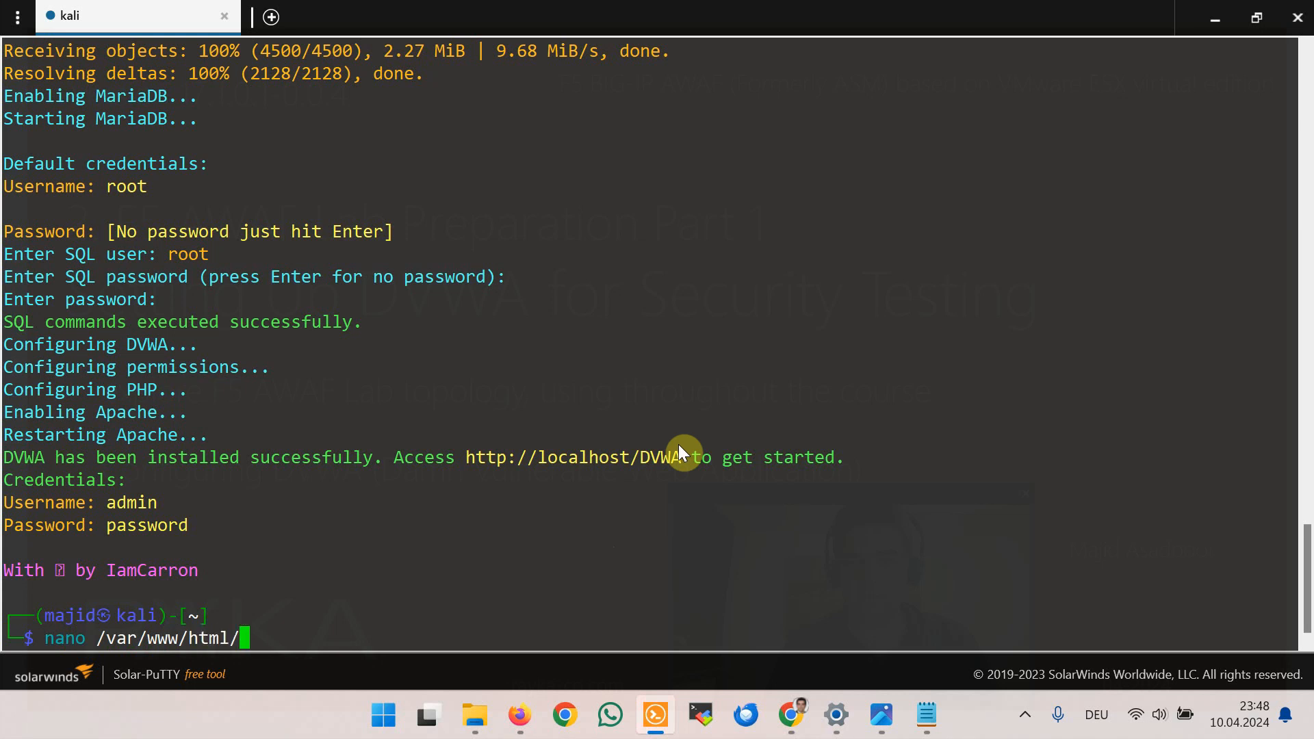
pyautogui.write('D')
pyautogui.press('Tab')
pyautogui.press('Tab')
pyautogui.press('Tab')
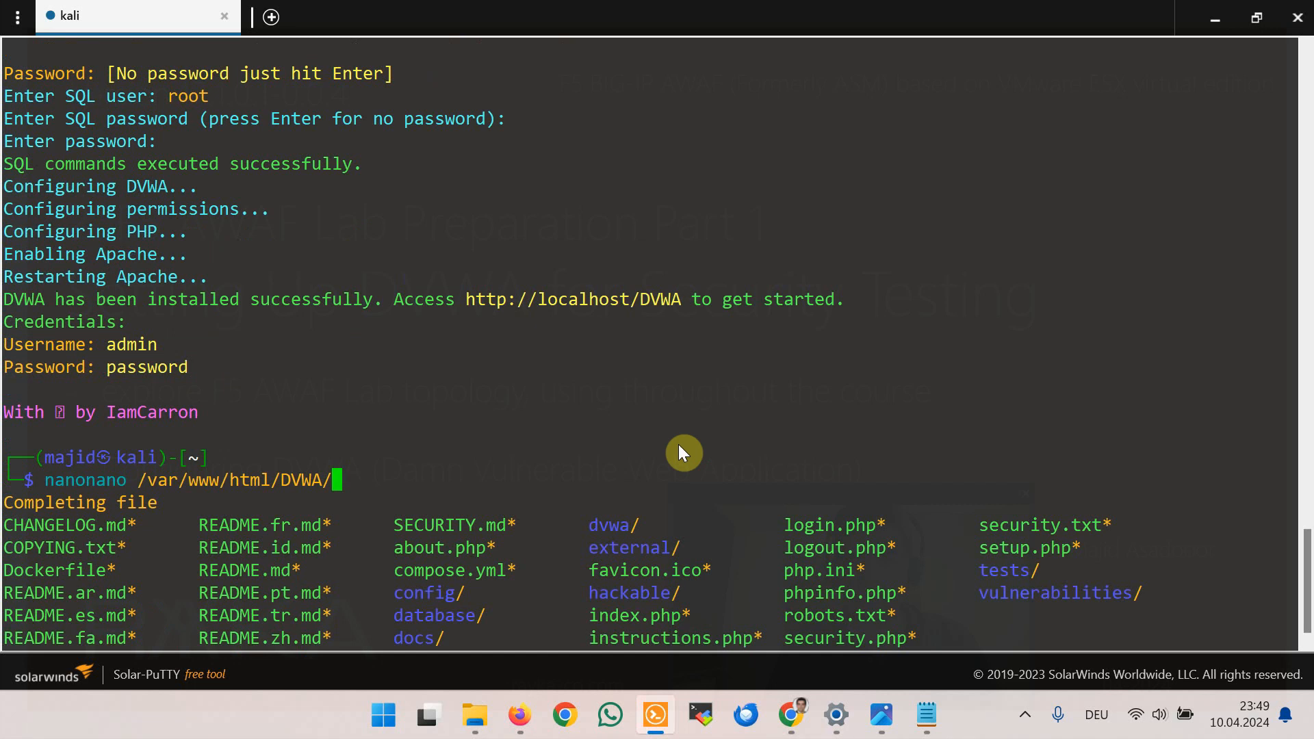
pyautogui.write('php')
pyautogui.press('Tab')
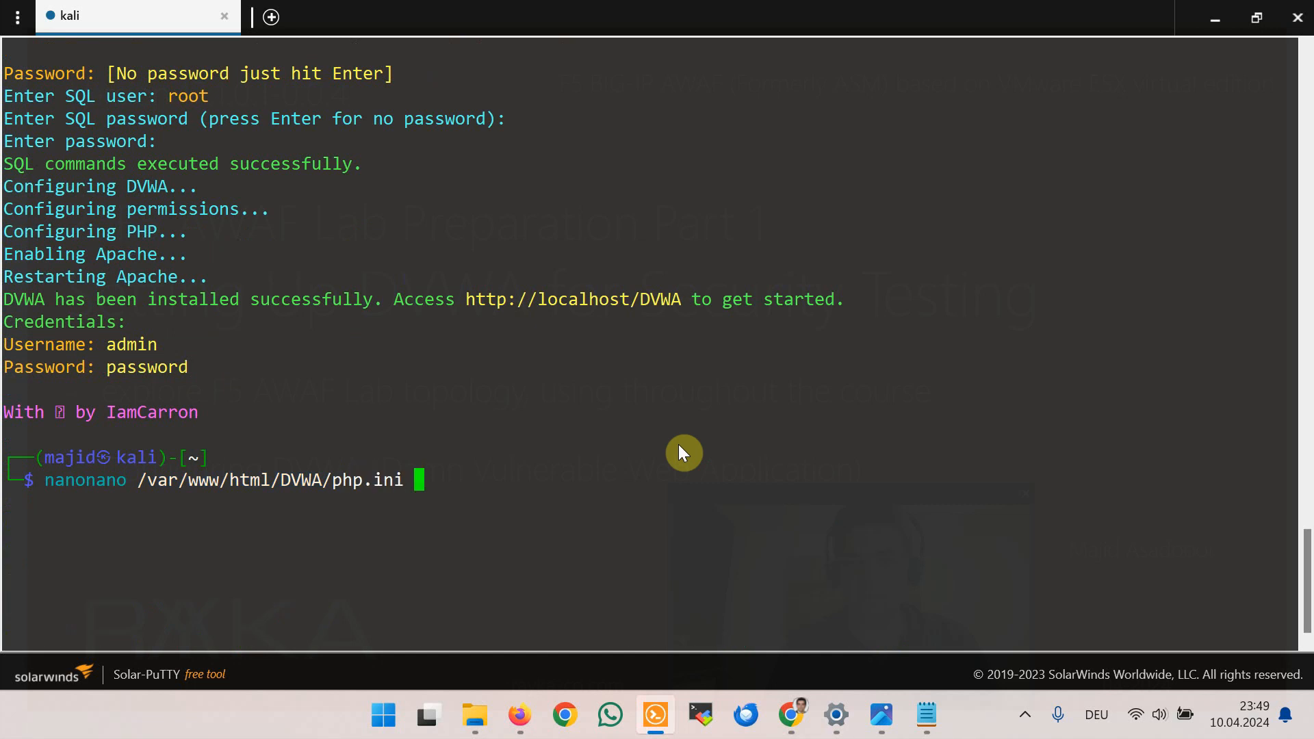
pyautogui.press('Return')
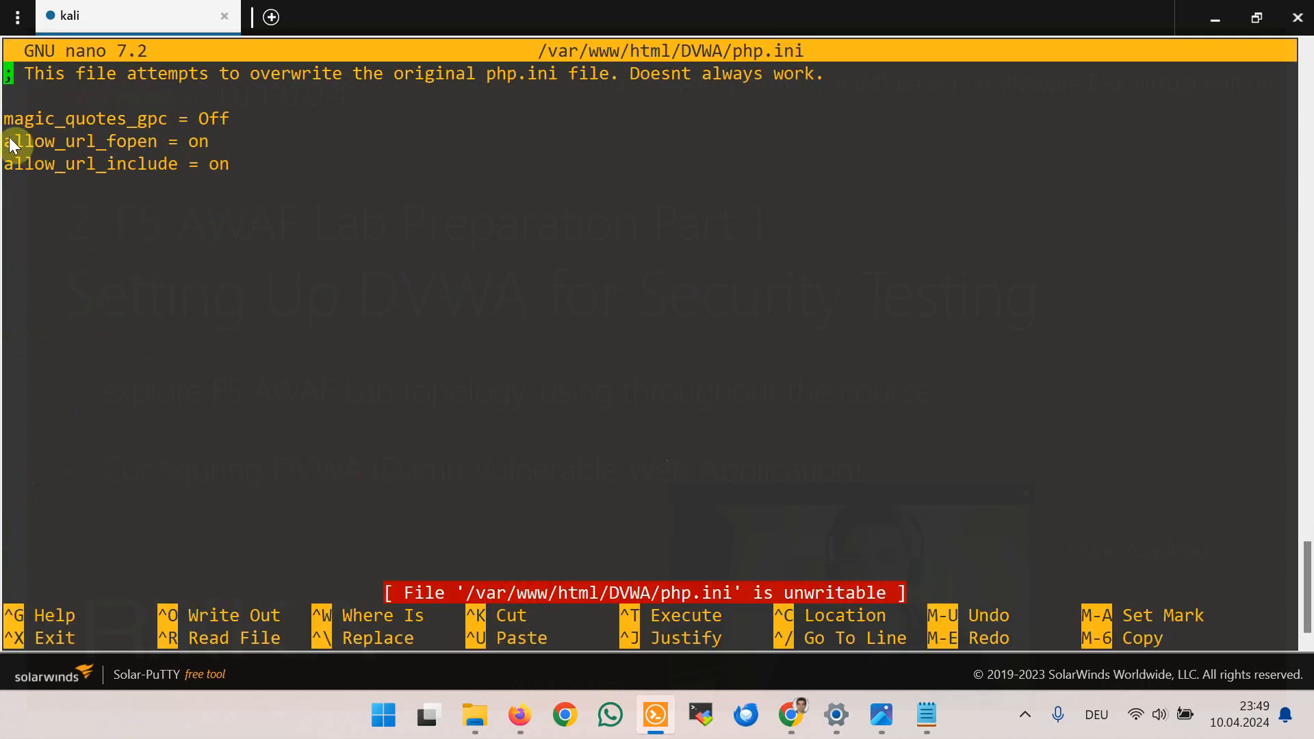
pyautogui.moveTo(5, 141); pyautogui.dragTo(243, 161)
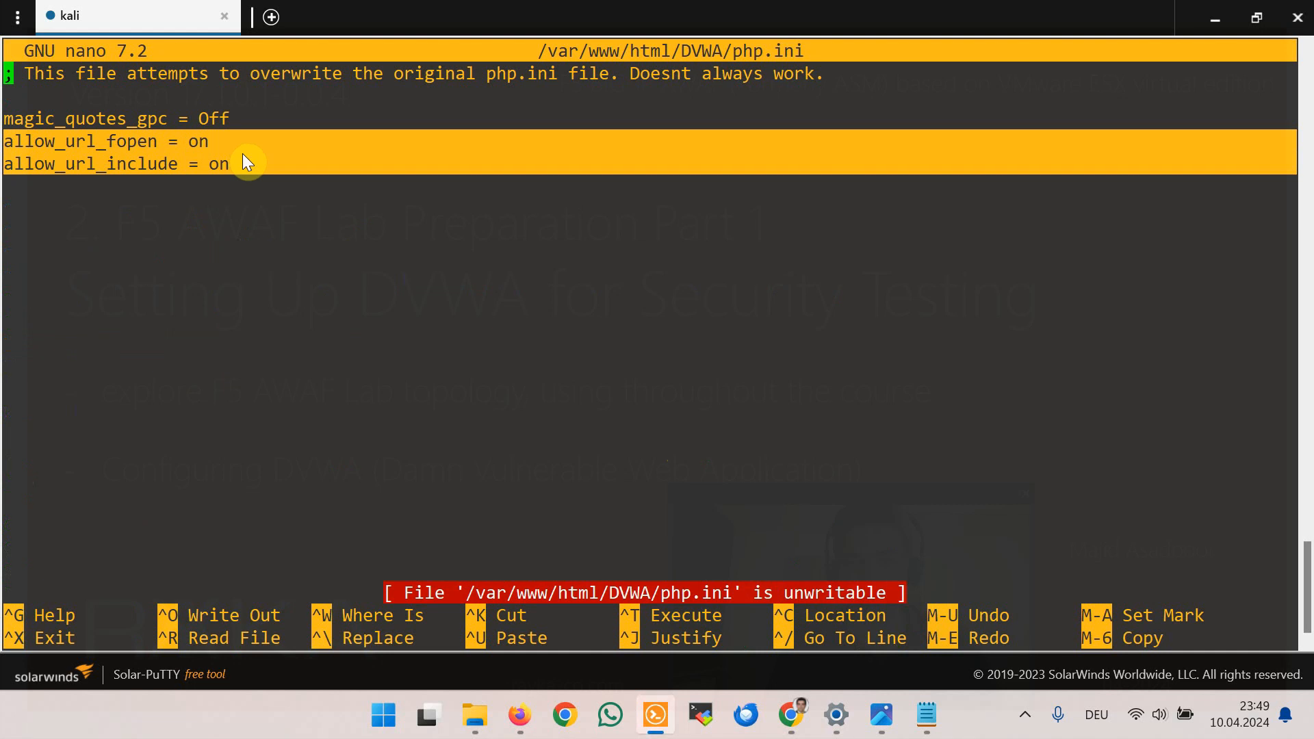
pyautogui.hotkey('ctrl', 'x')
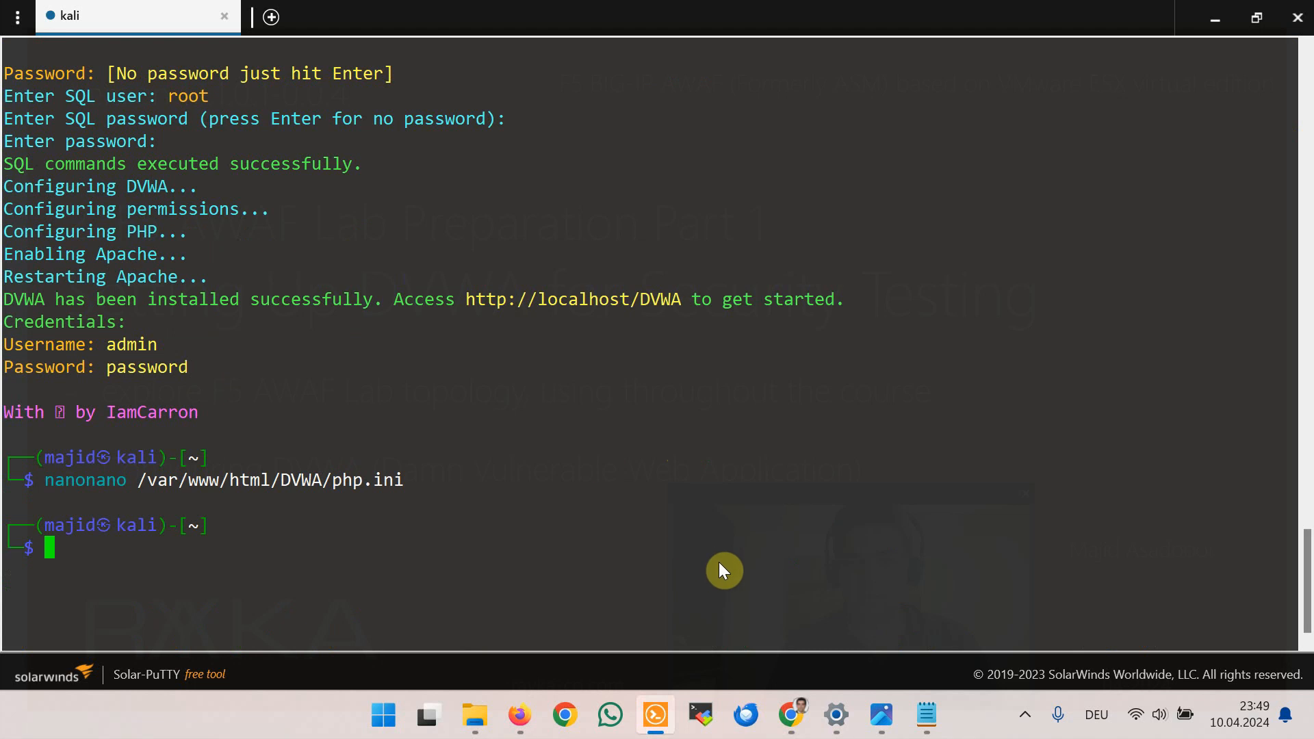
# Create / Reset the DVWA database from setup.php.
pyautogui.click(791, 627)
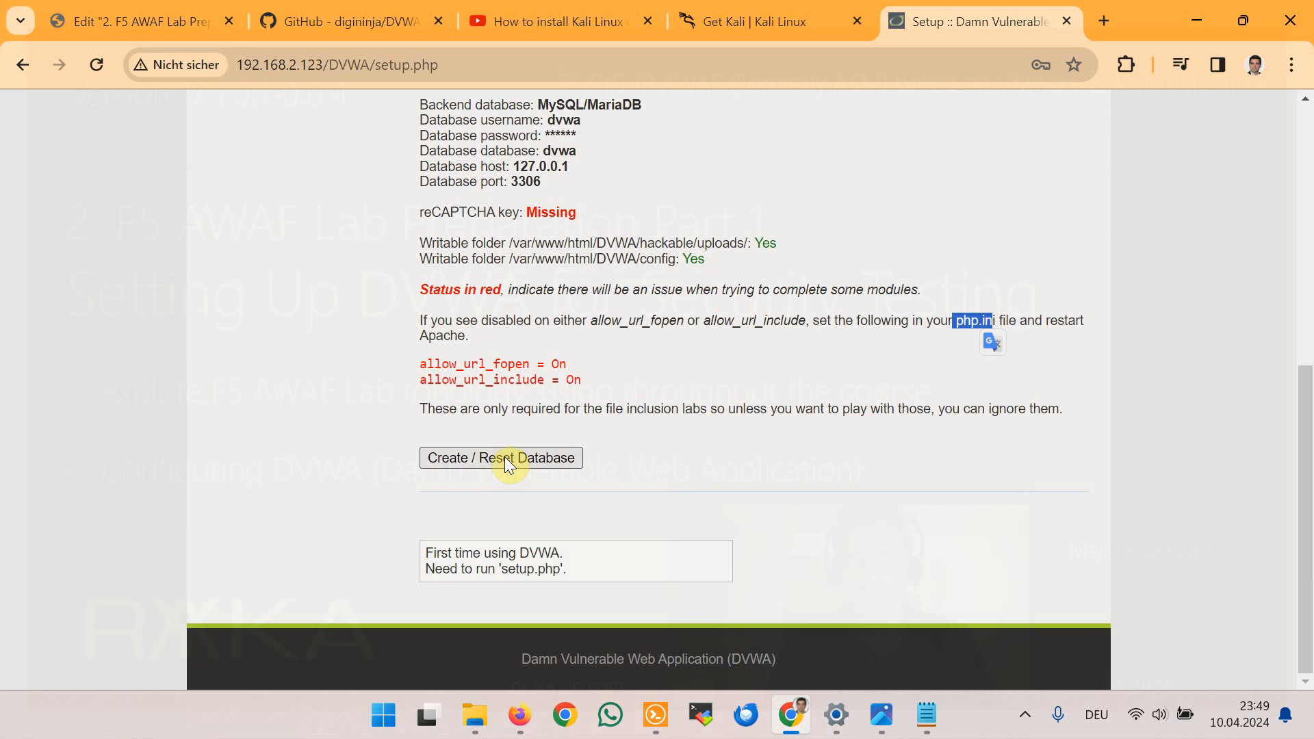
pyautogui.click(506, 459)
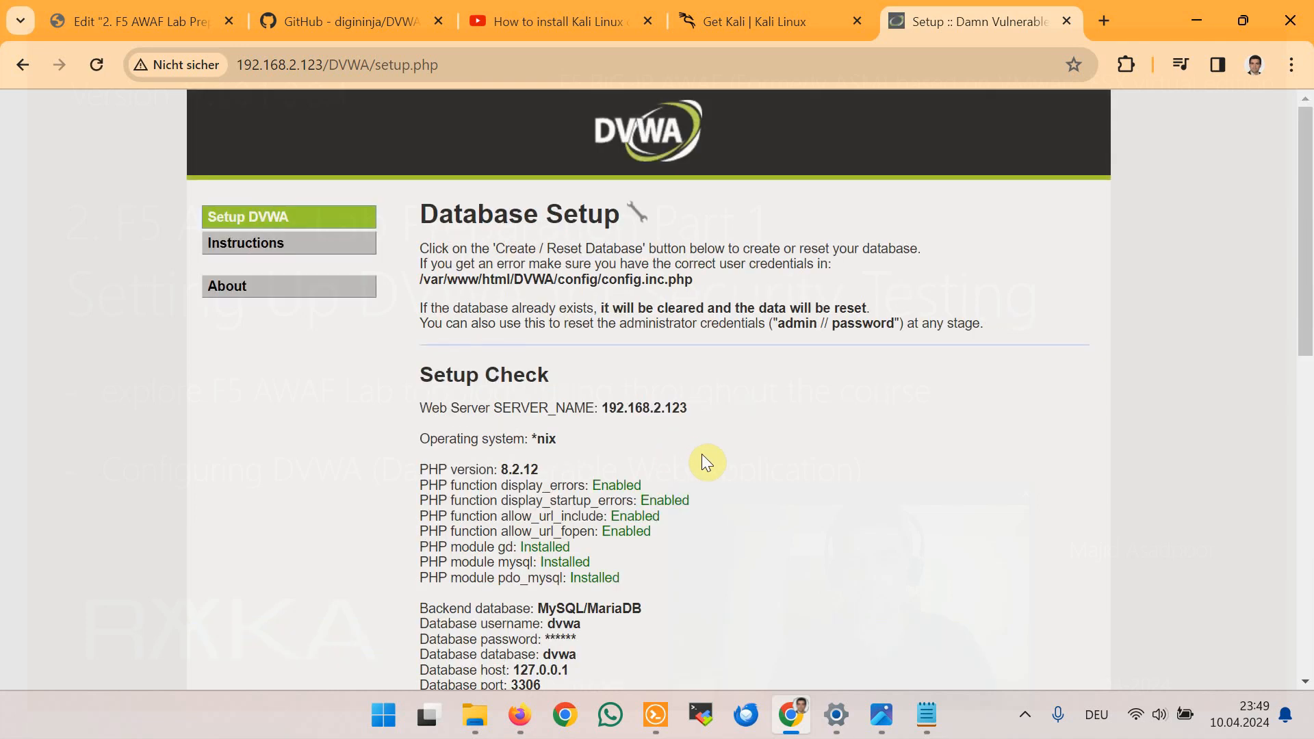
pyautogui.scroll(-2, 701, 454)
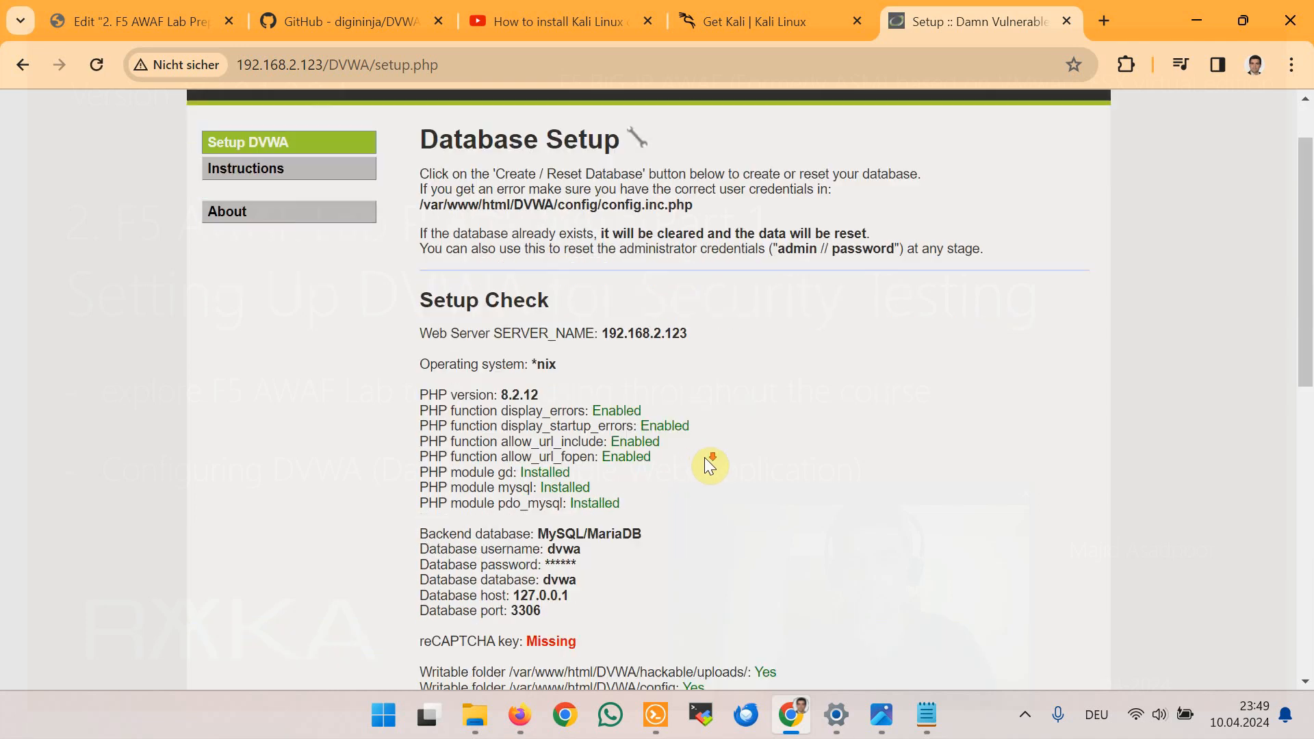
pyautogui.scroll(-3, 704, 457)
pyautogui.scroll(-2, 712, 465)
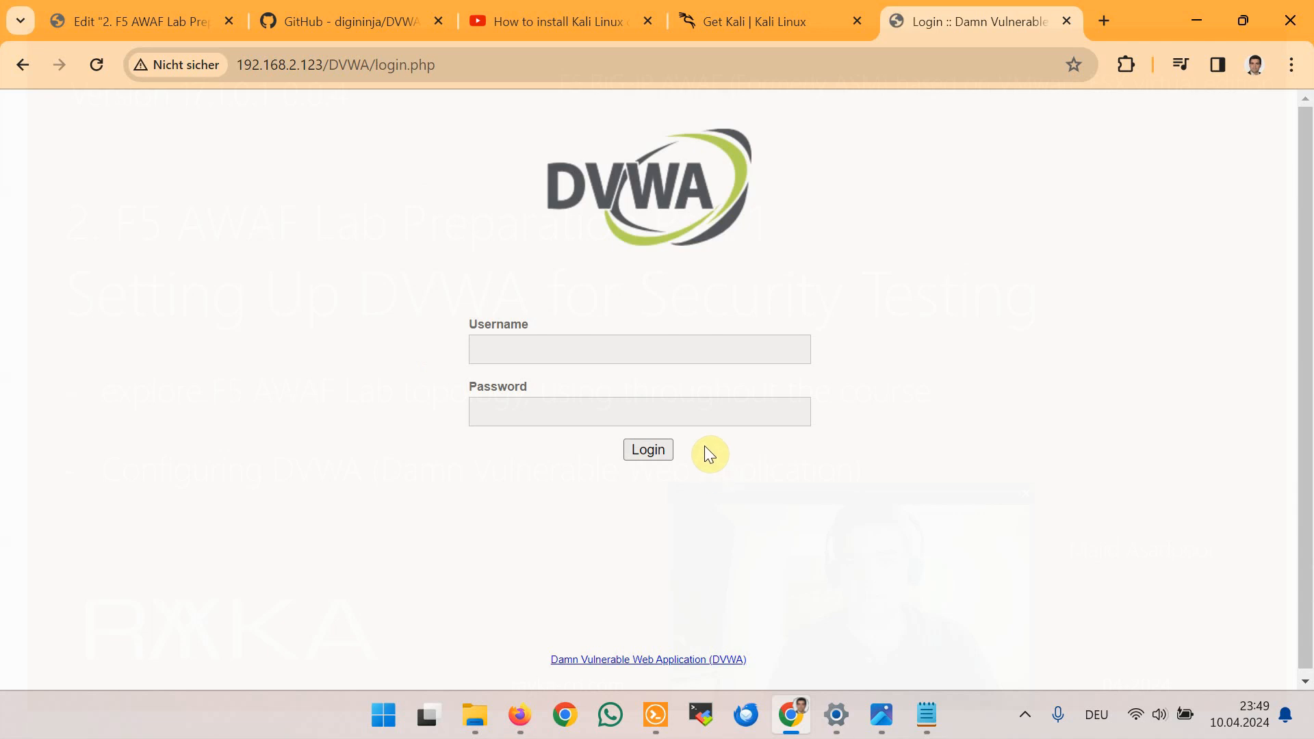
pyautogui.click(542, 342)
pyautogui.write('adm')
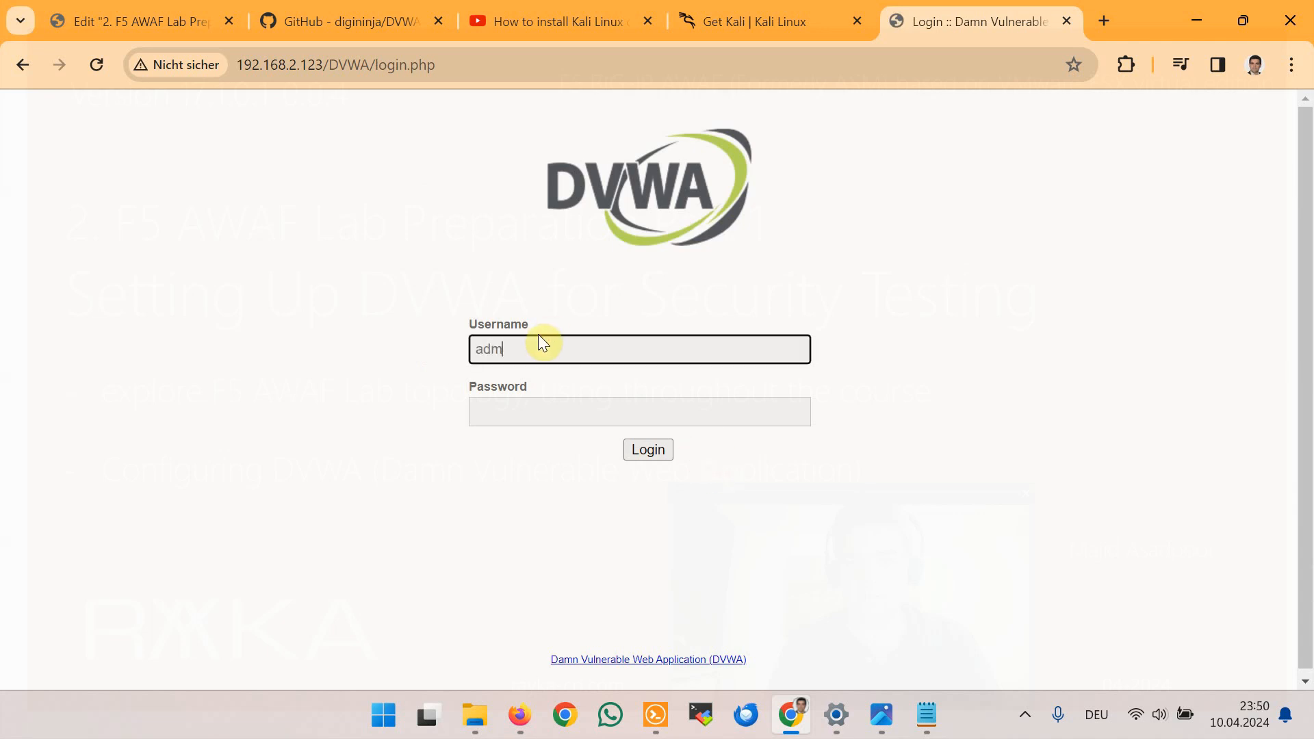
pyautogui.write('in')
pyautogui.press('Tab')
pyautogui.write('pas')
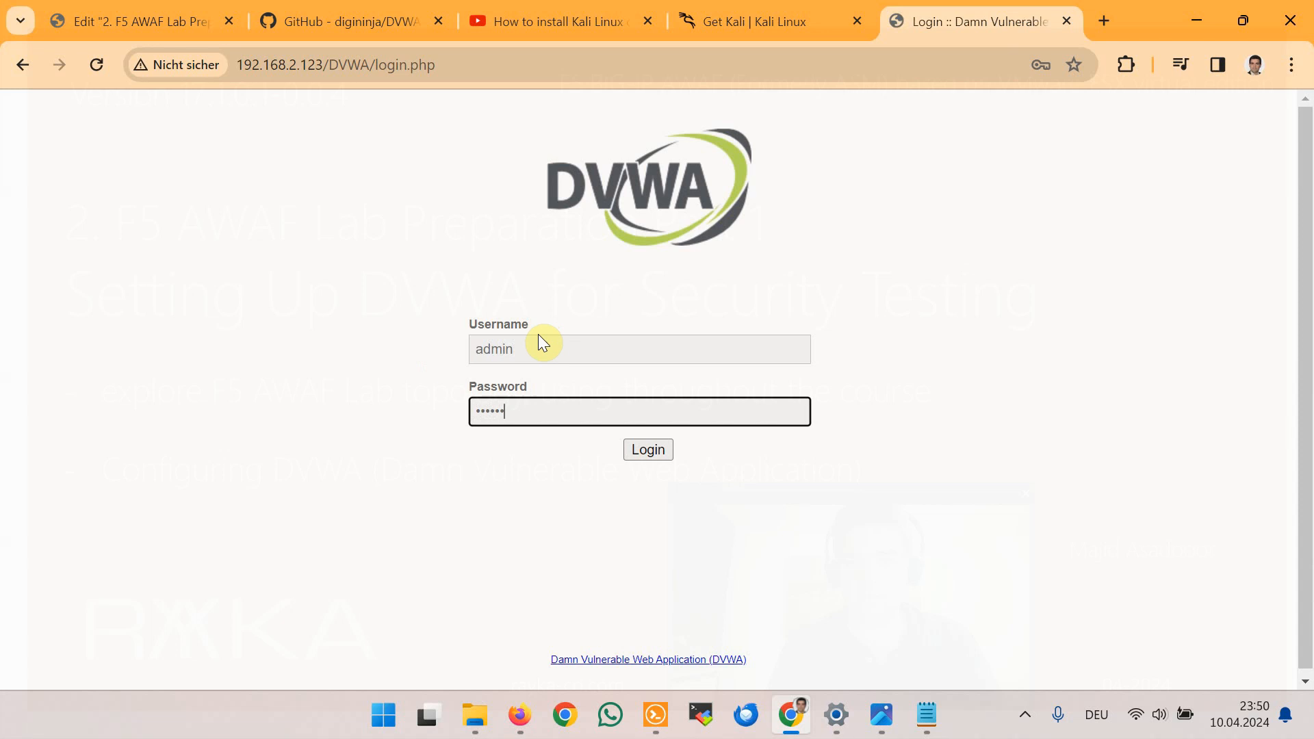
pyautogui.press('Return')
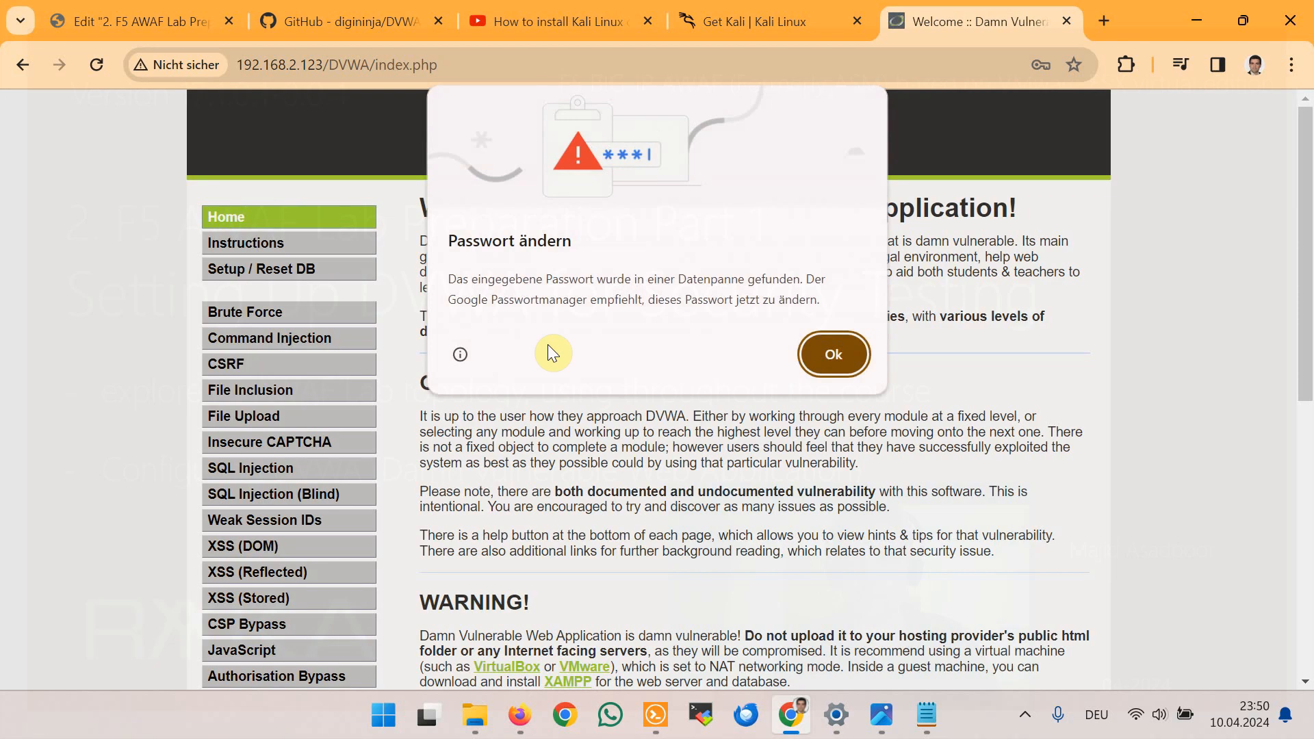
pyautogui.press('Return')
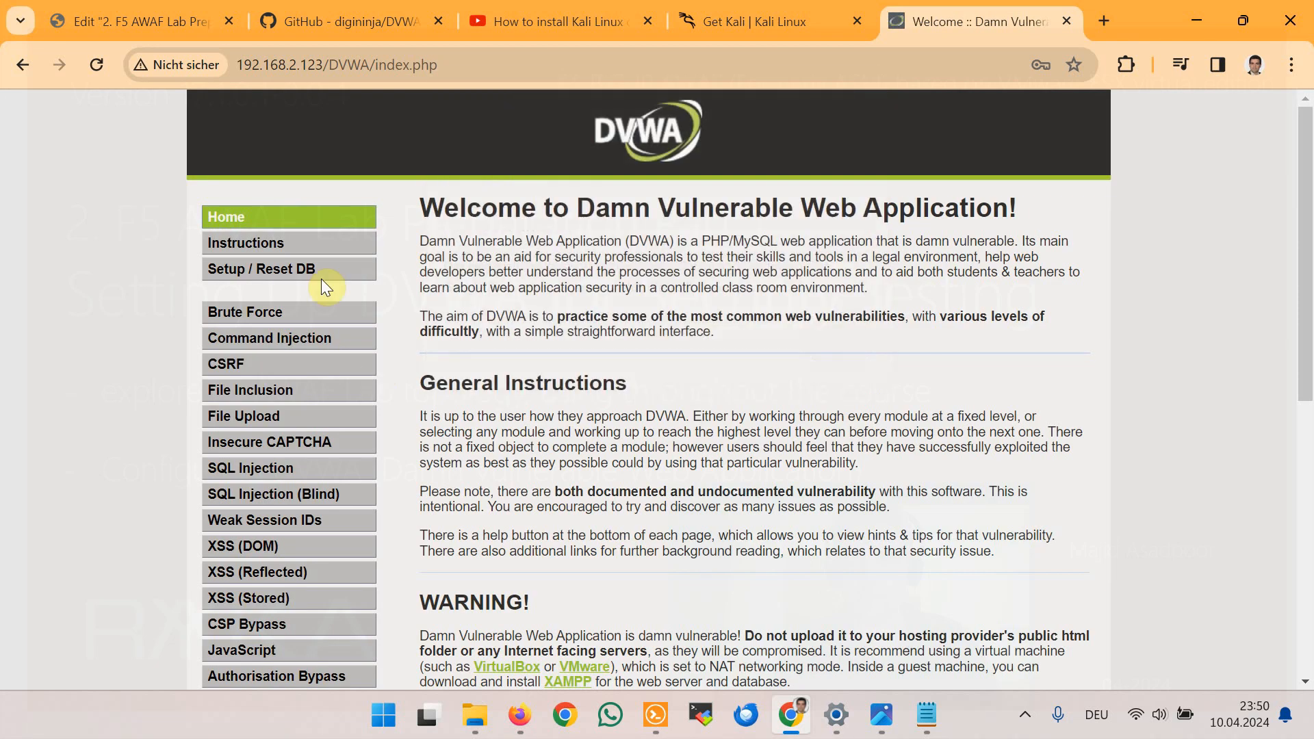
pyautogui.scroll(-2, 311, 444)
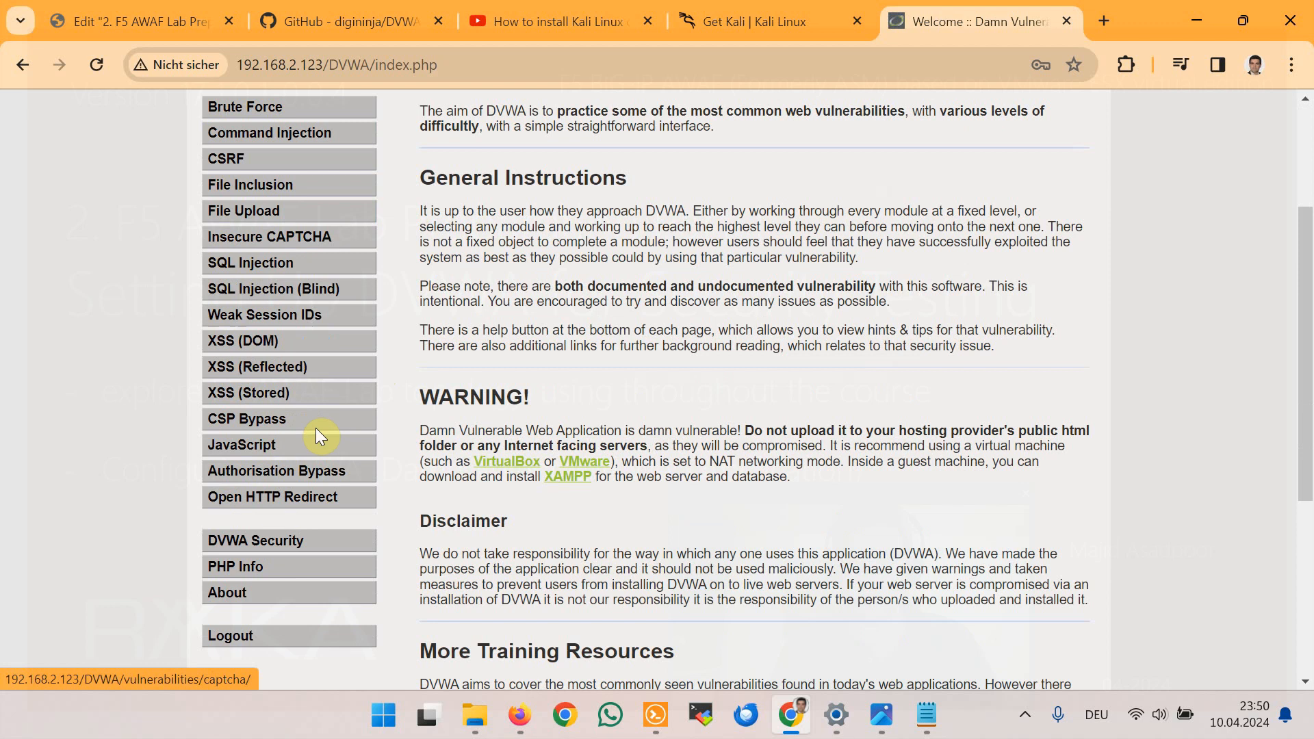
pyautogui.scroll(-1, 316, 428)
pyautogui.scroll(2, 311, 432)
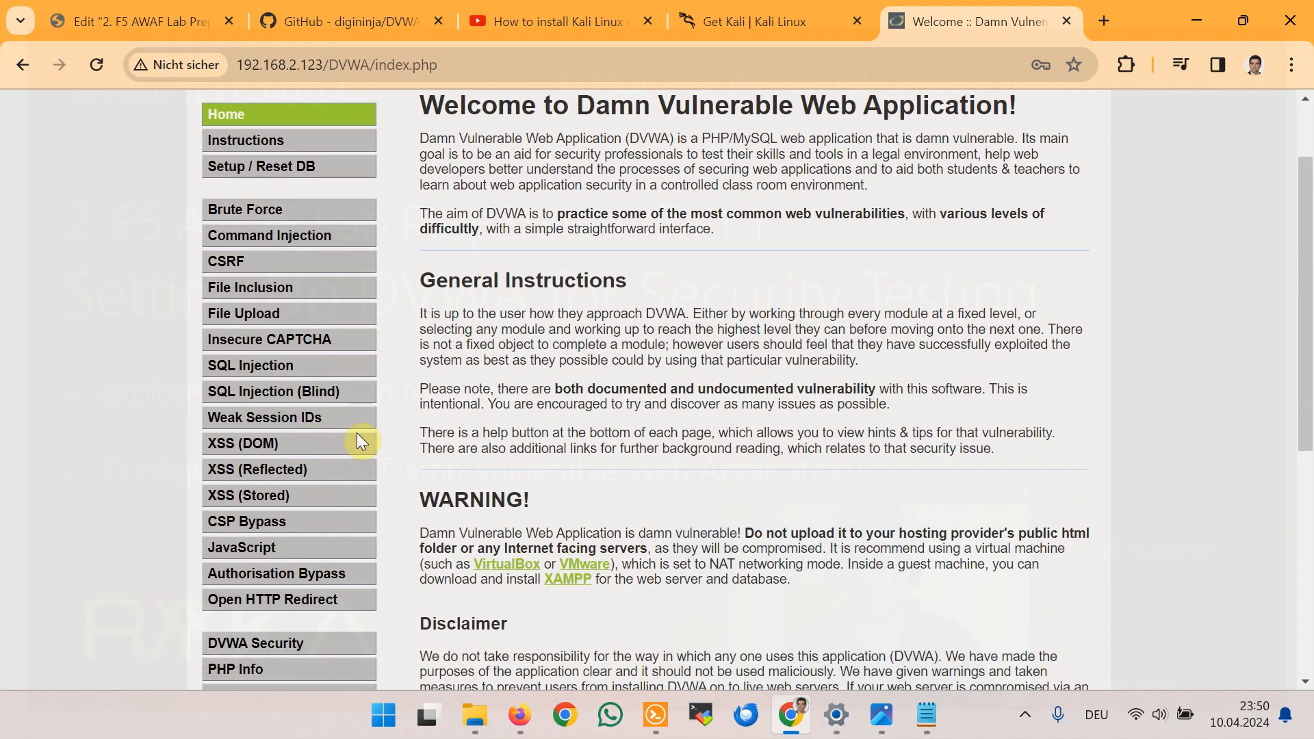
pyautogui.scroll(-1, 356, 432)
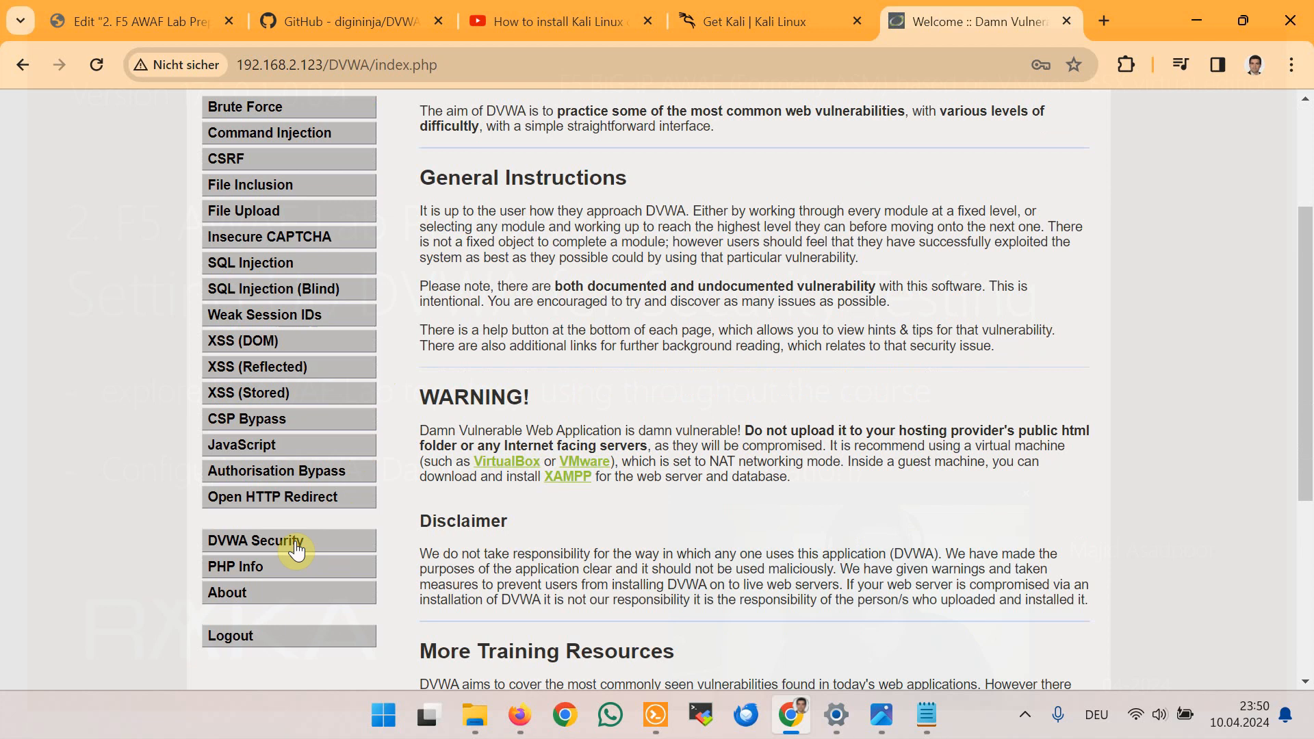
# Choose Low on the DVWA Security page and submit it, then return to the Kali console.
pyautogui.click(297, 541)
pyautogui.scroll(-1, 543, 489)
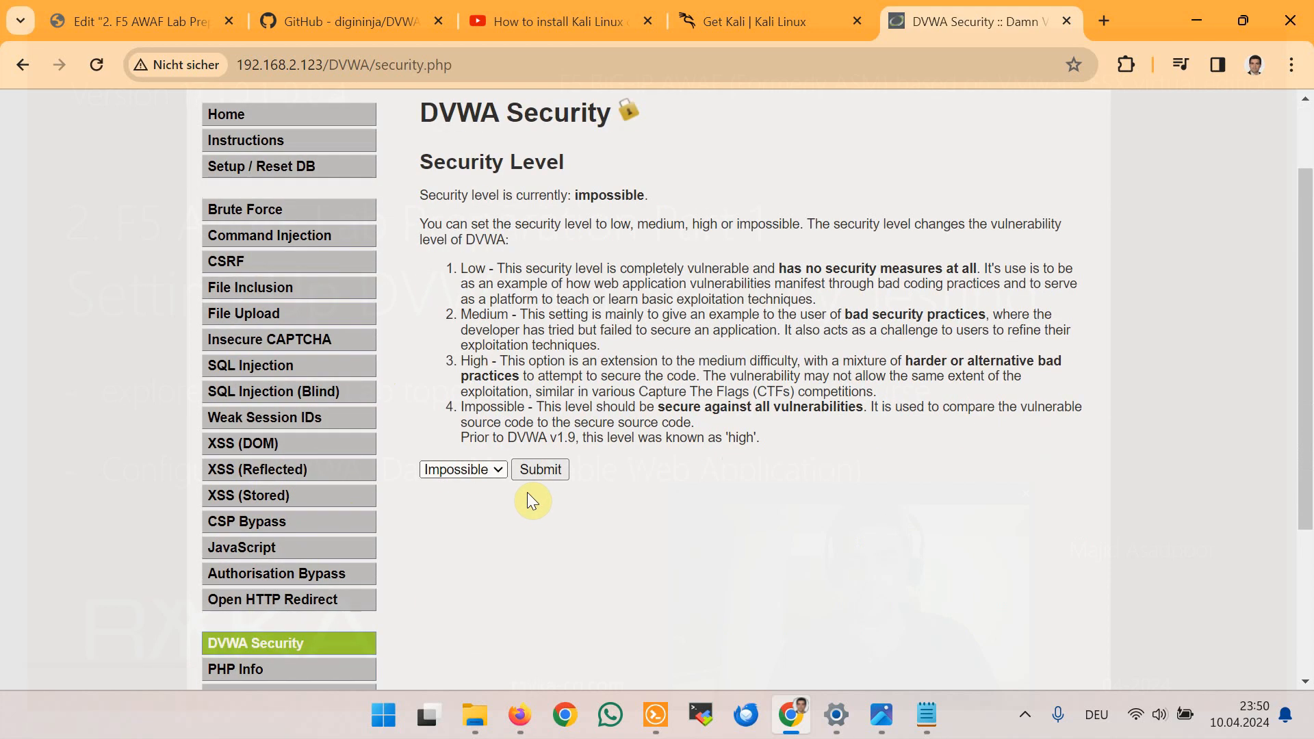
pyautogui.click(485, 472)
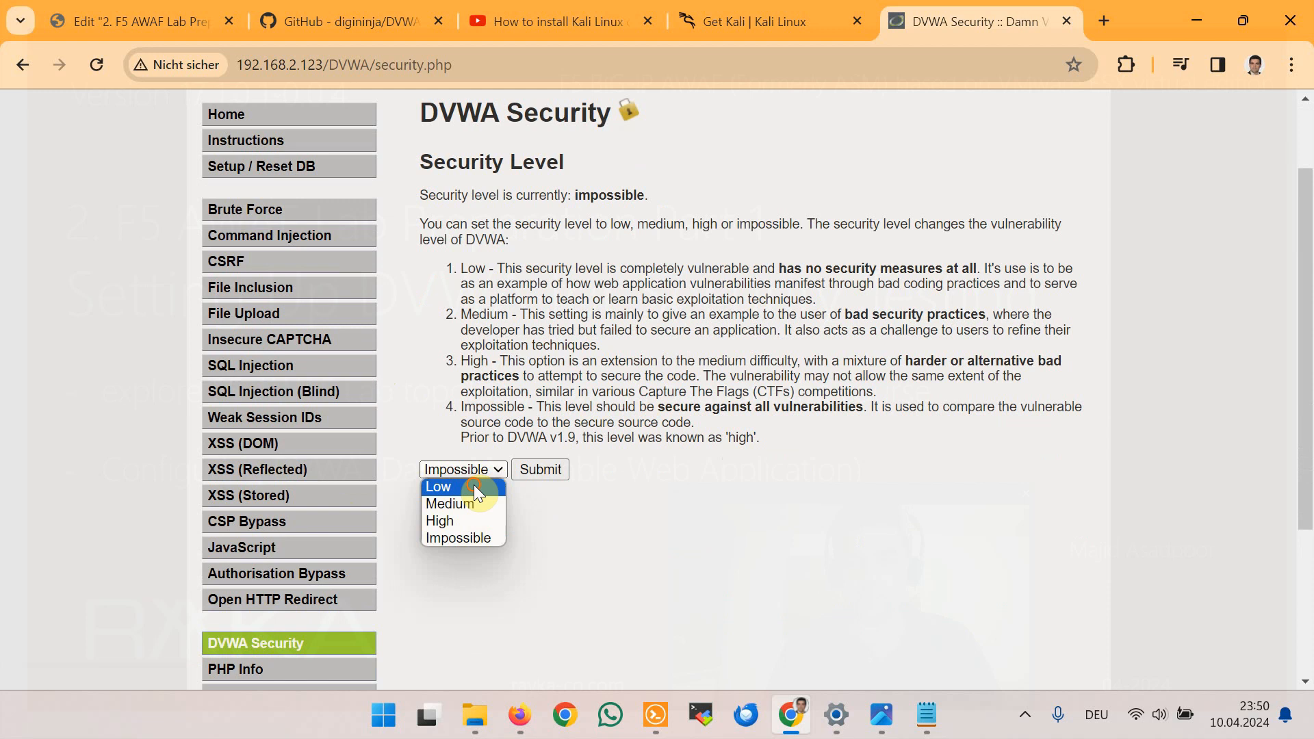
pyautogui.click(473, 486)
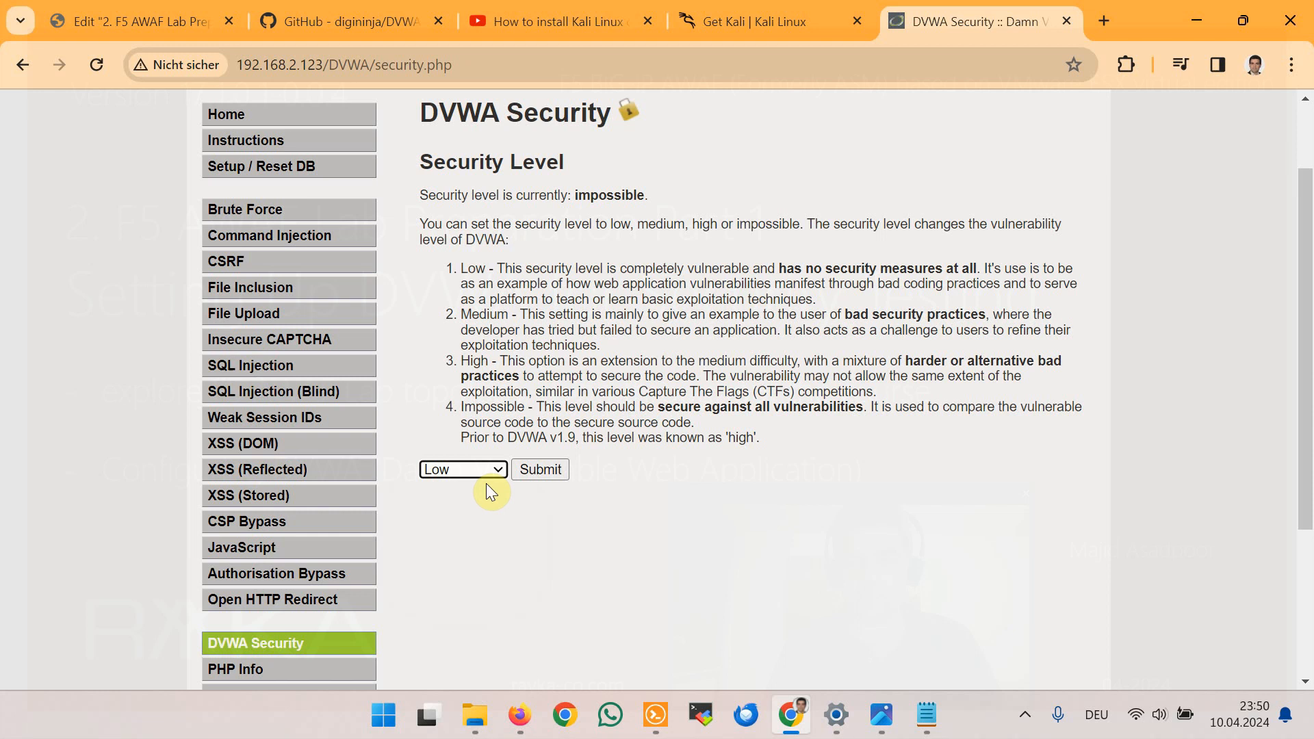
pyautogui.click(541, 470)
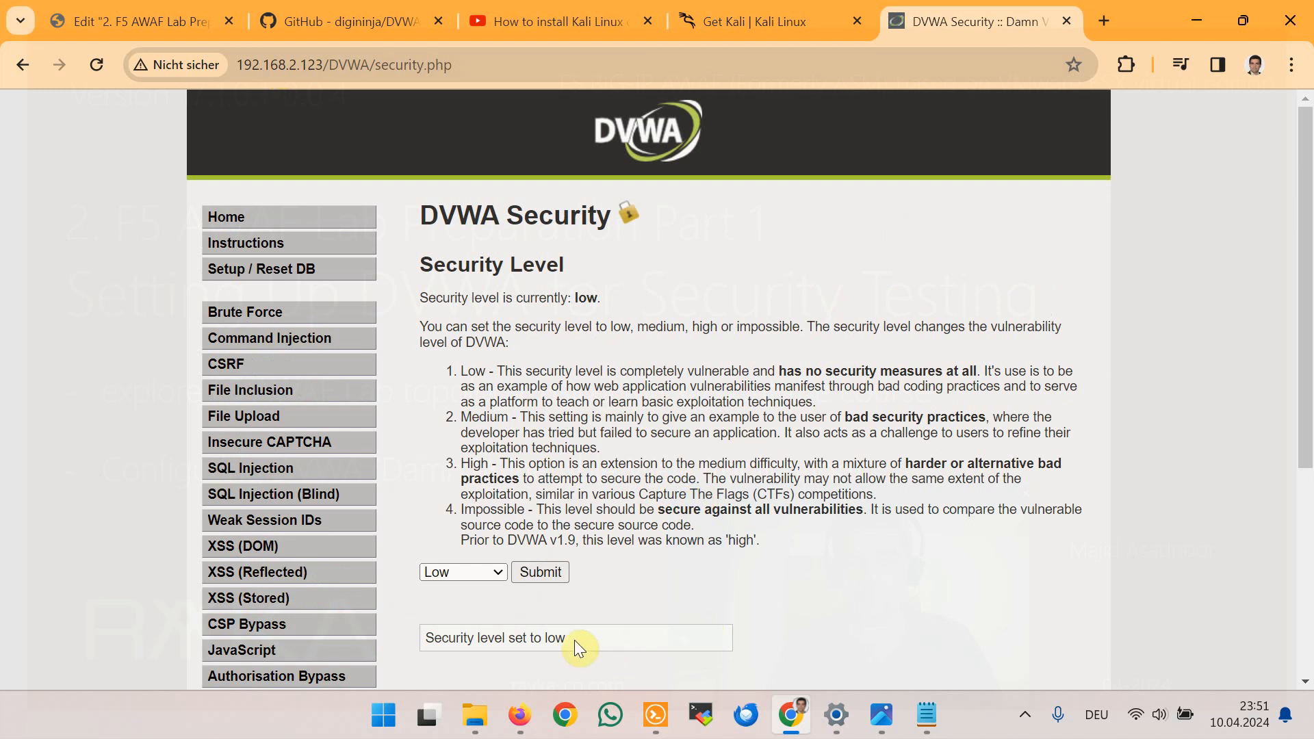
pyautogui.click(519, 715)
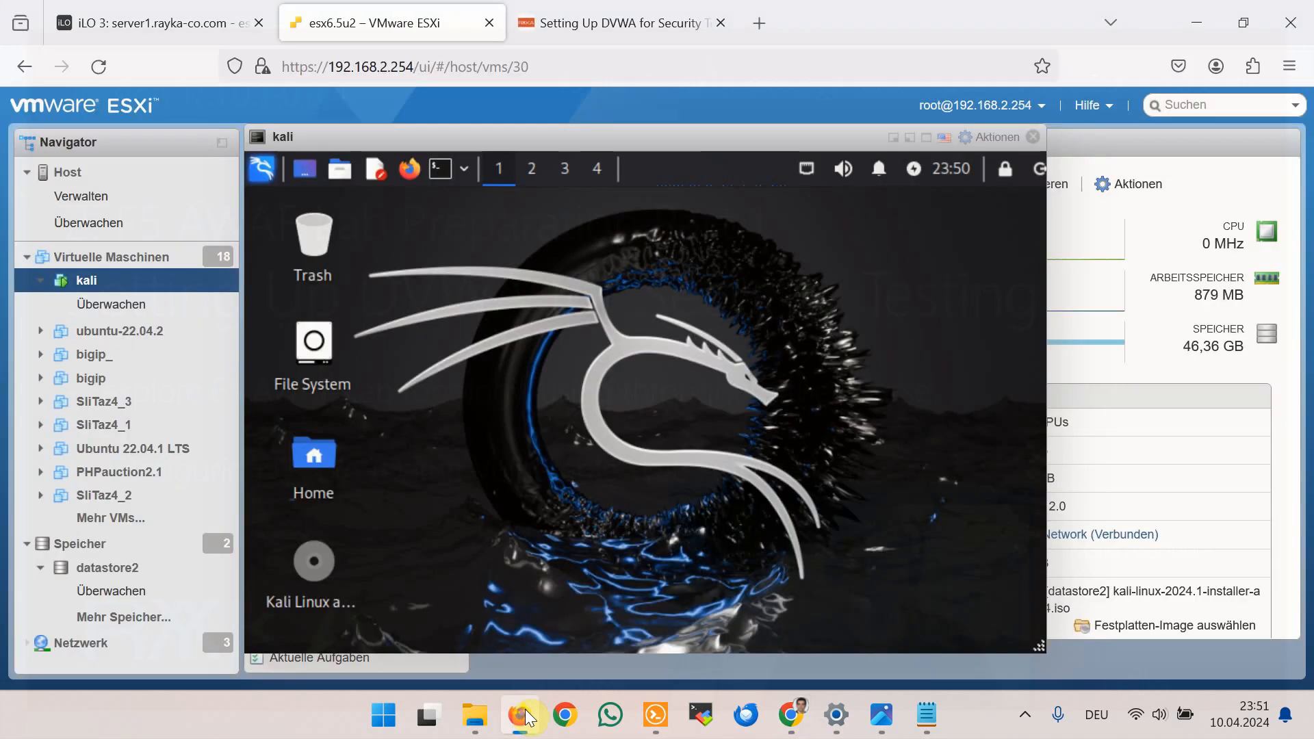
# Show Wired connection 1's IPv4 settings: manual address 192.168.2.123/24, gateway 192.168.2.1.
pyautogui.click(807, 170)
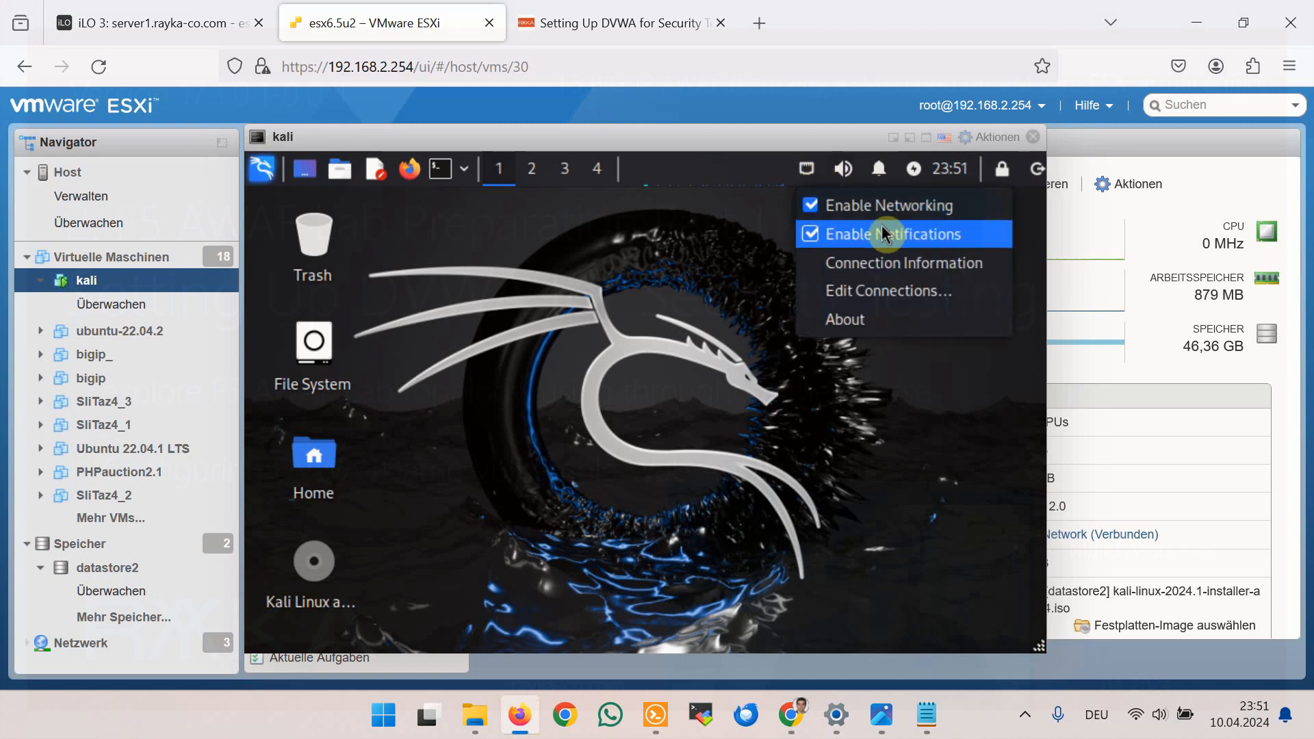
pyautogui.click(940, 290)
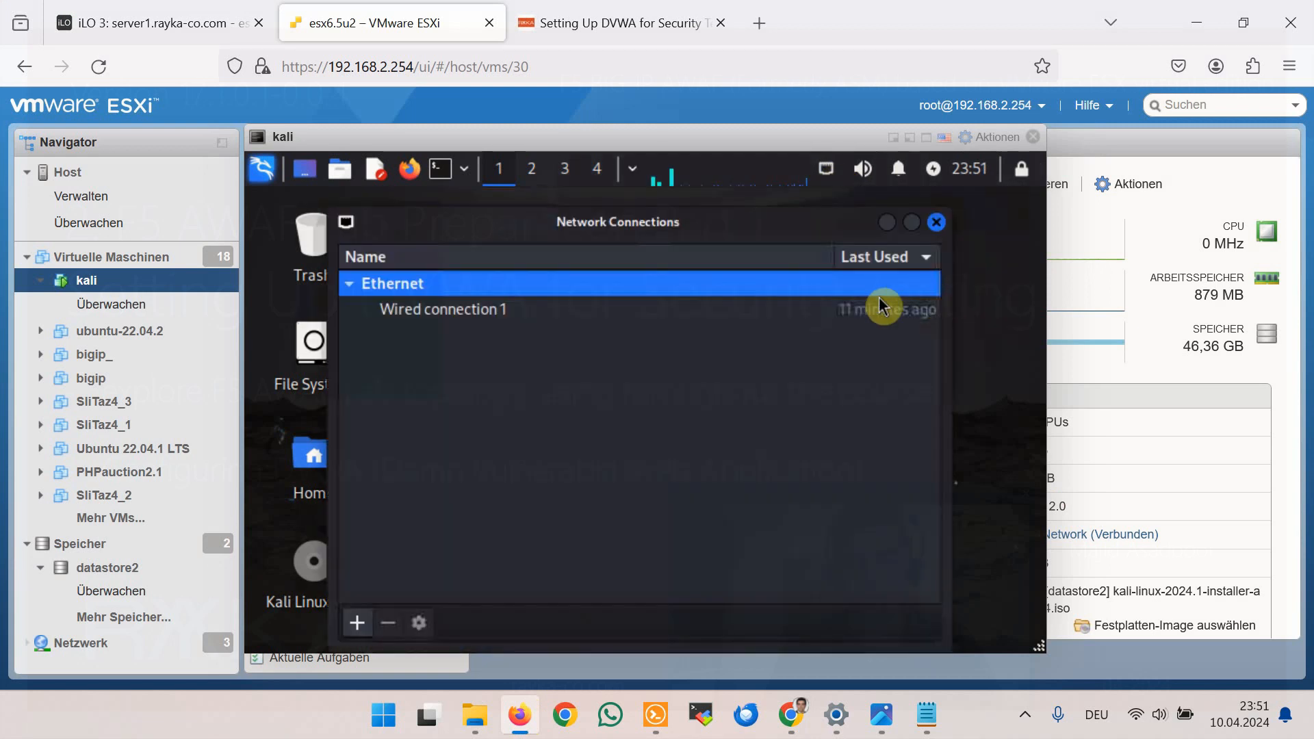
pyautogui.click(507, 310)
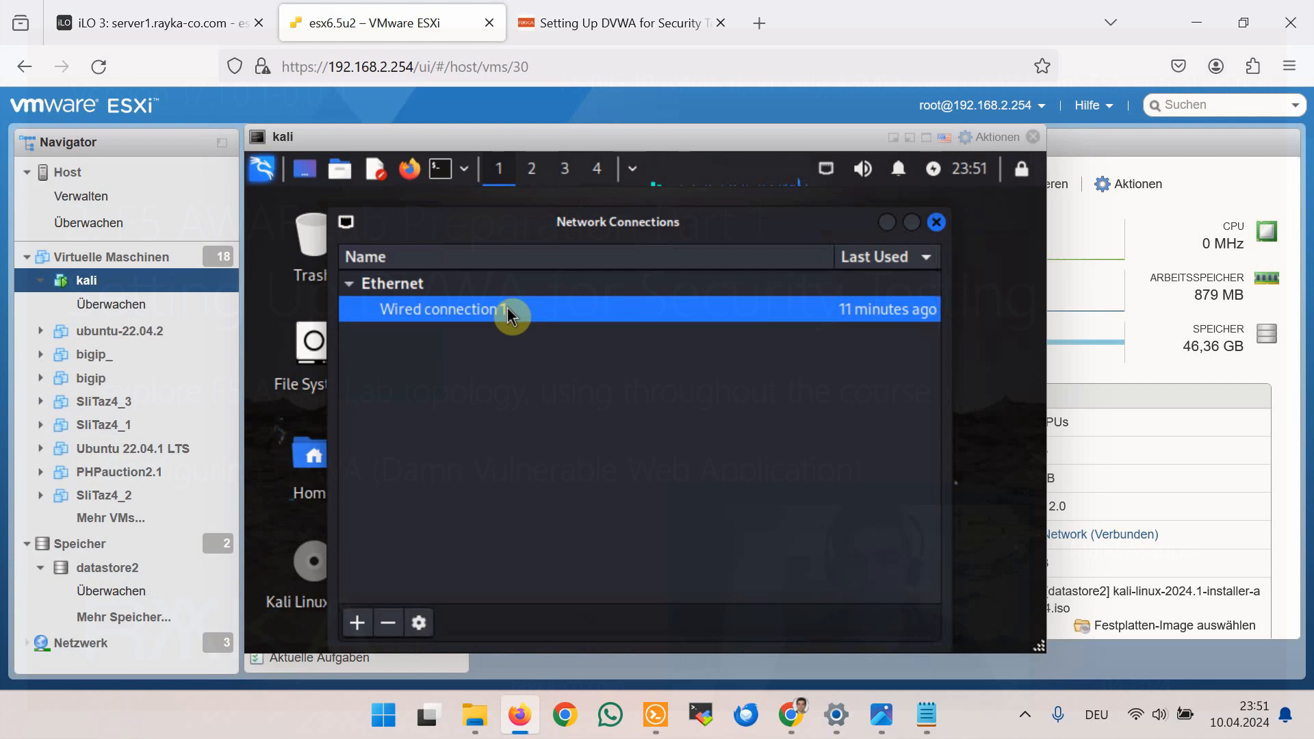
pyautogui.click(419, 623)
pyautogui.click(809, 285)
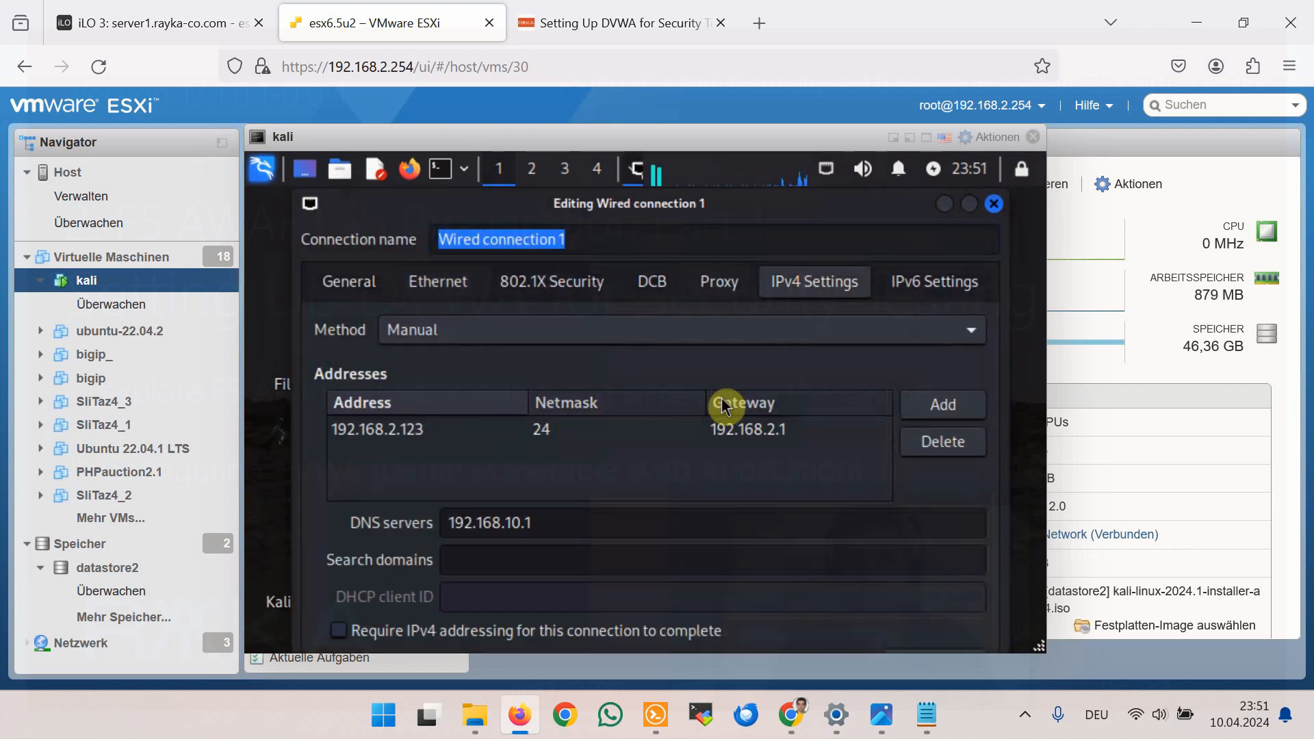